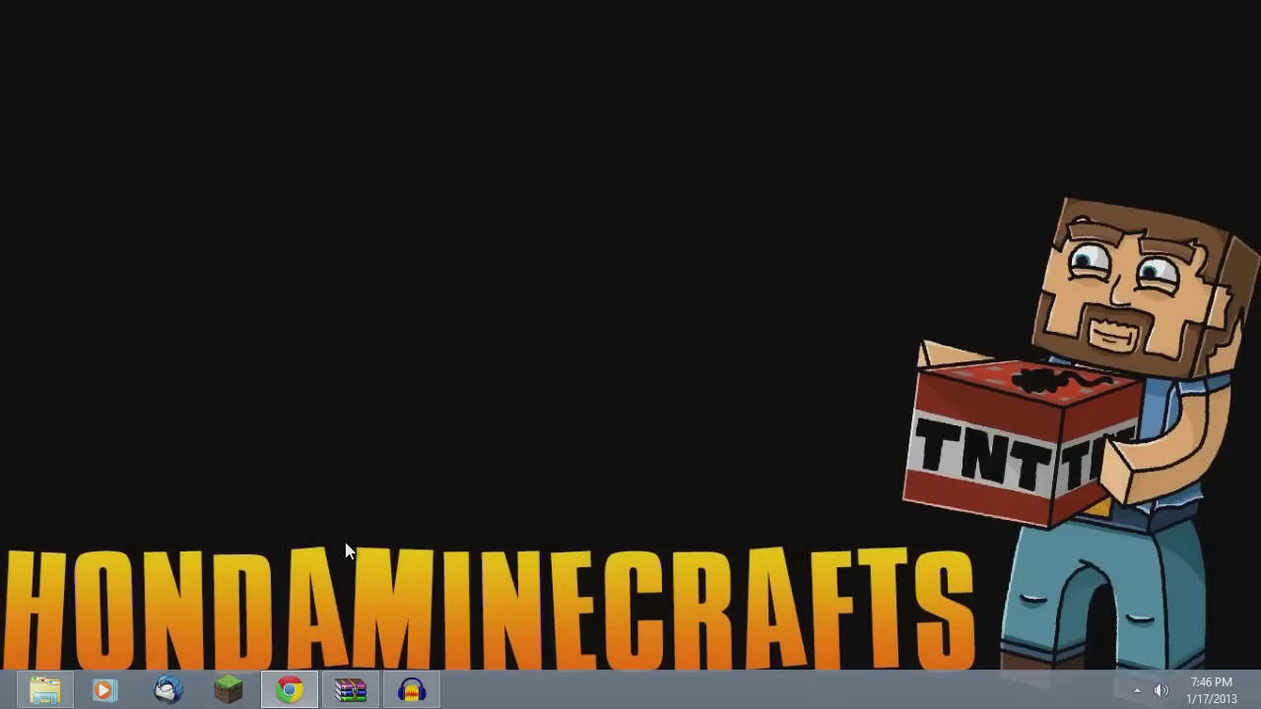
Switch to Chrome and examine the FancyGUI 1.2.5 forum topic down to its download link and description
{"action": "left_click", "coordinate": [282, 691]}
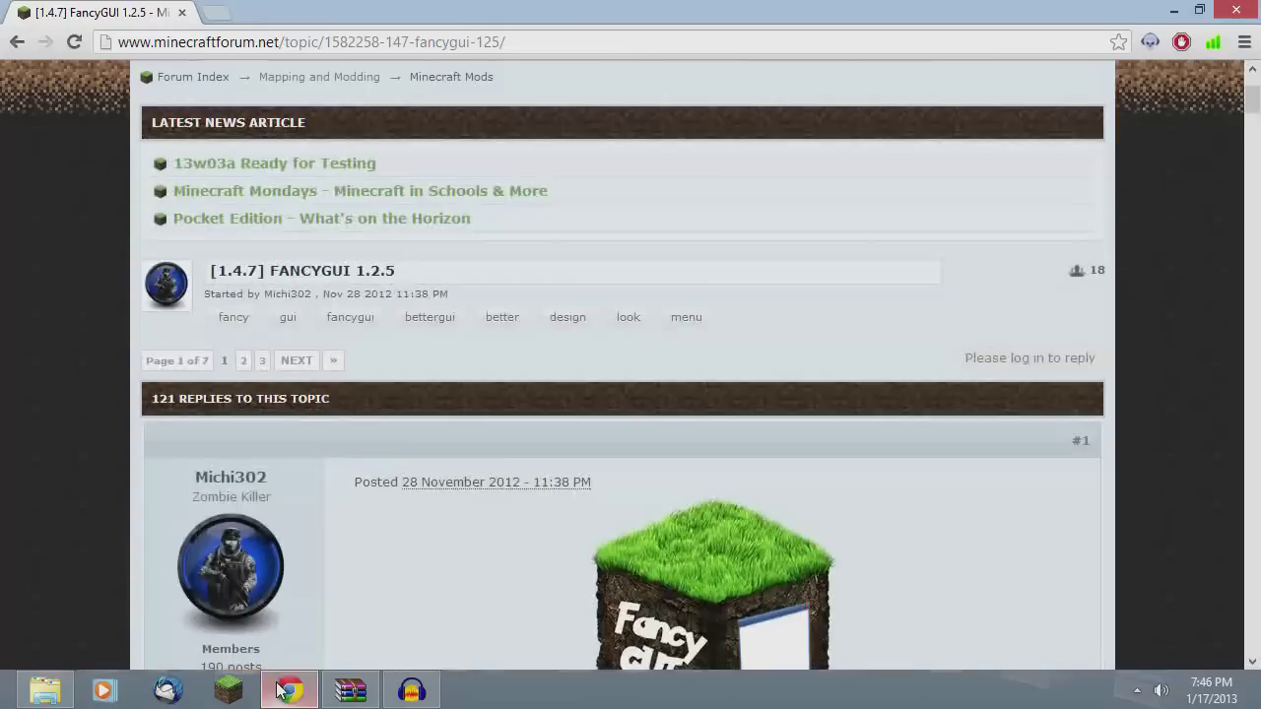
{"action": "scroll", "coordinate": [414, 523], "scroll_direction": "down", "scroll_amount": 2}
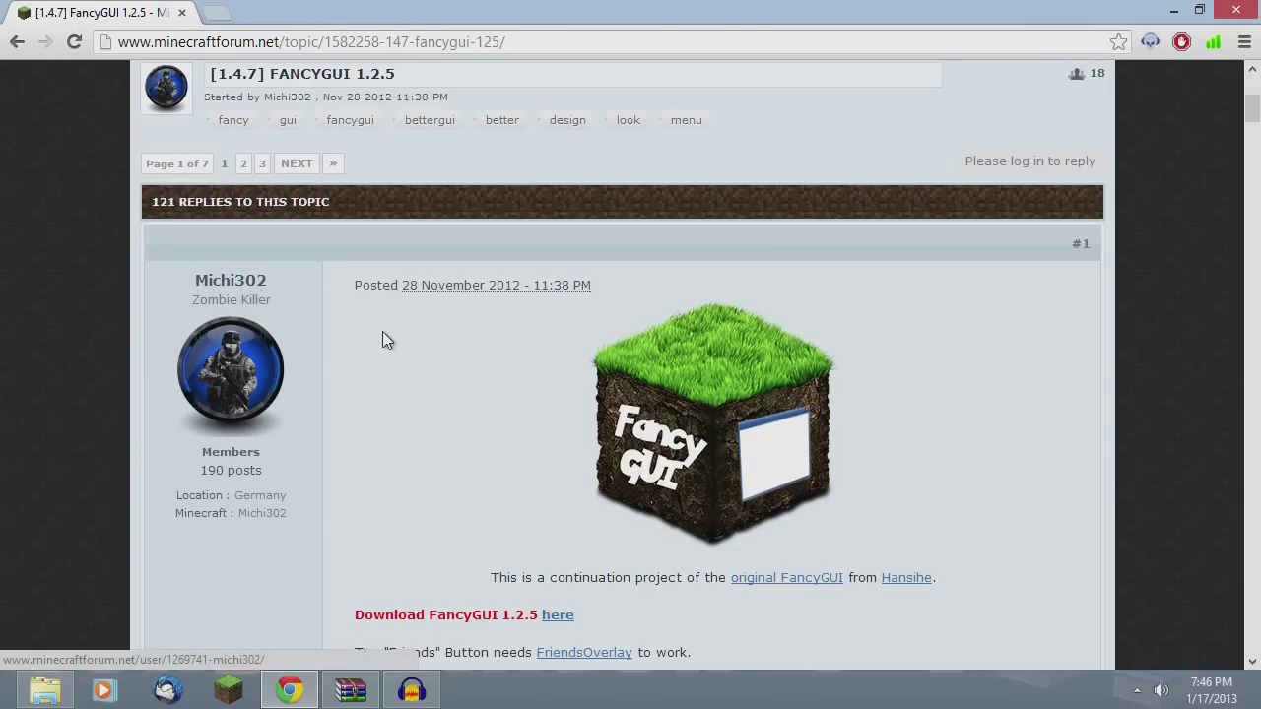
{"action": "scroll", "coordinate": [394, 355], "scroll_direction": "down", "scroll_amount": 1}
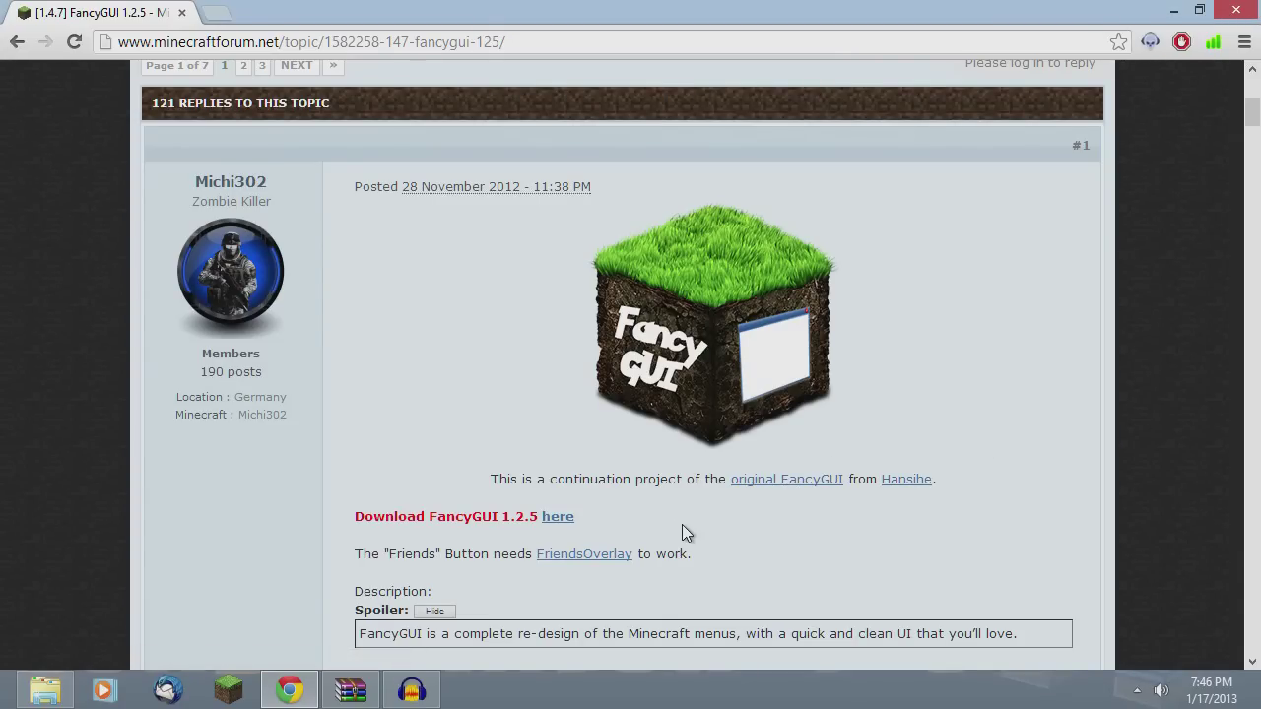
{"action": "scroll", "coordinate": [687, 524], "scroll_direction": "up", "scroll_amount": 1}
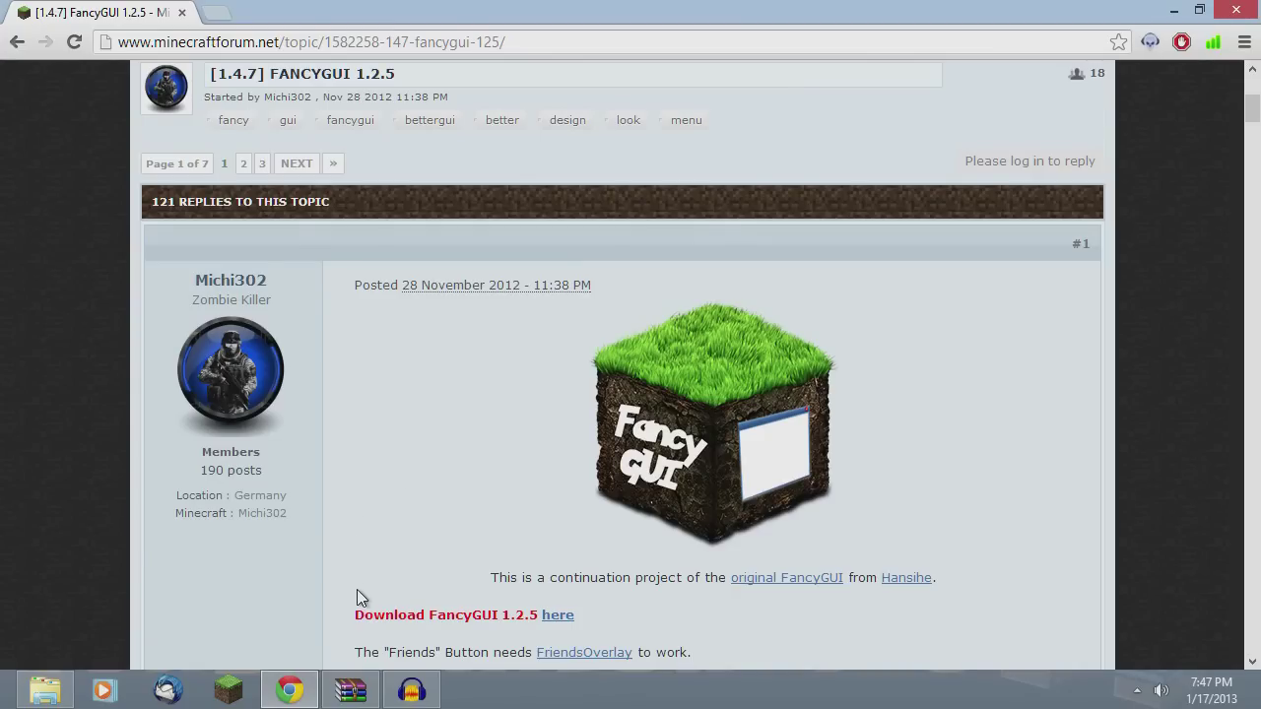
Launch Minecraft, maximize the launcher window and log in with the remembered account
{"action": "left_click", "coordinate": [243, 694]}
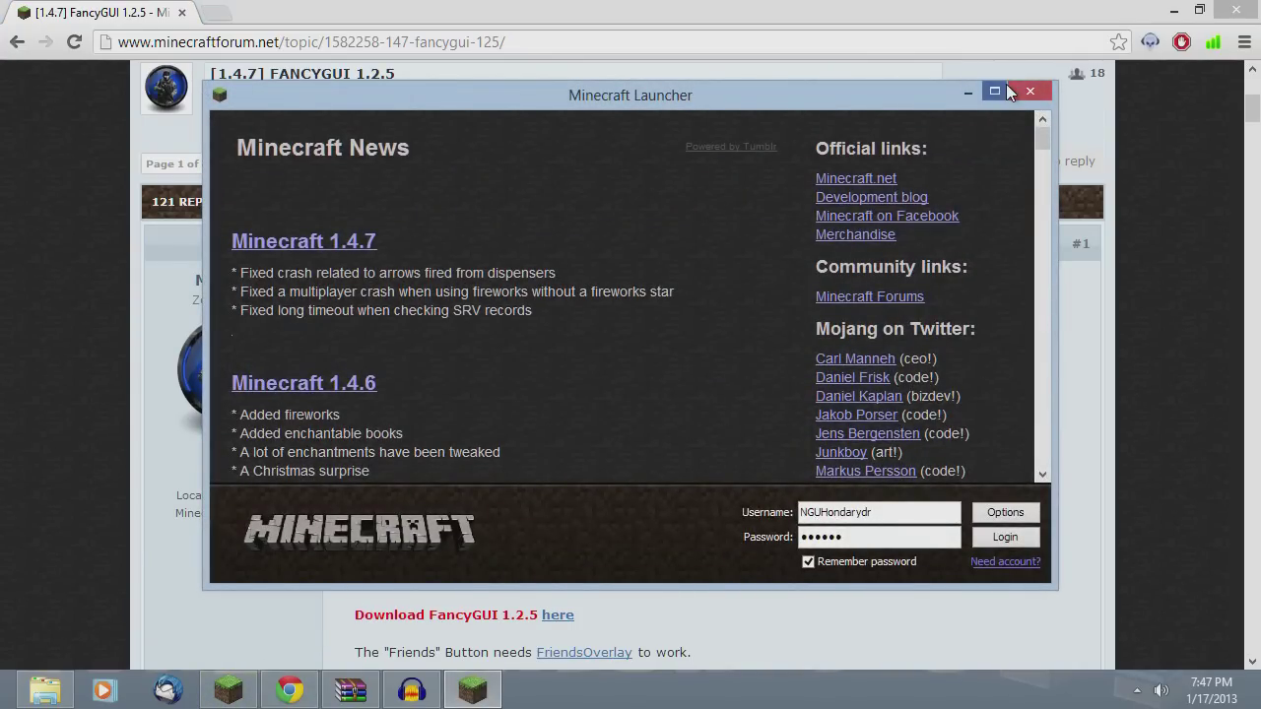
{"action": "left_click", "coordinate": [995, 92]}
{"action": "left_click", "coordinate": [1206, 624]}
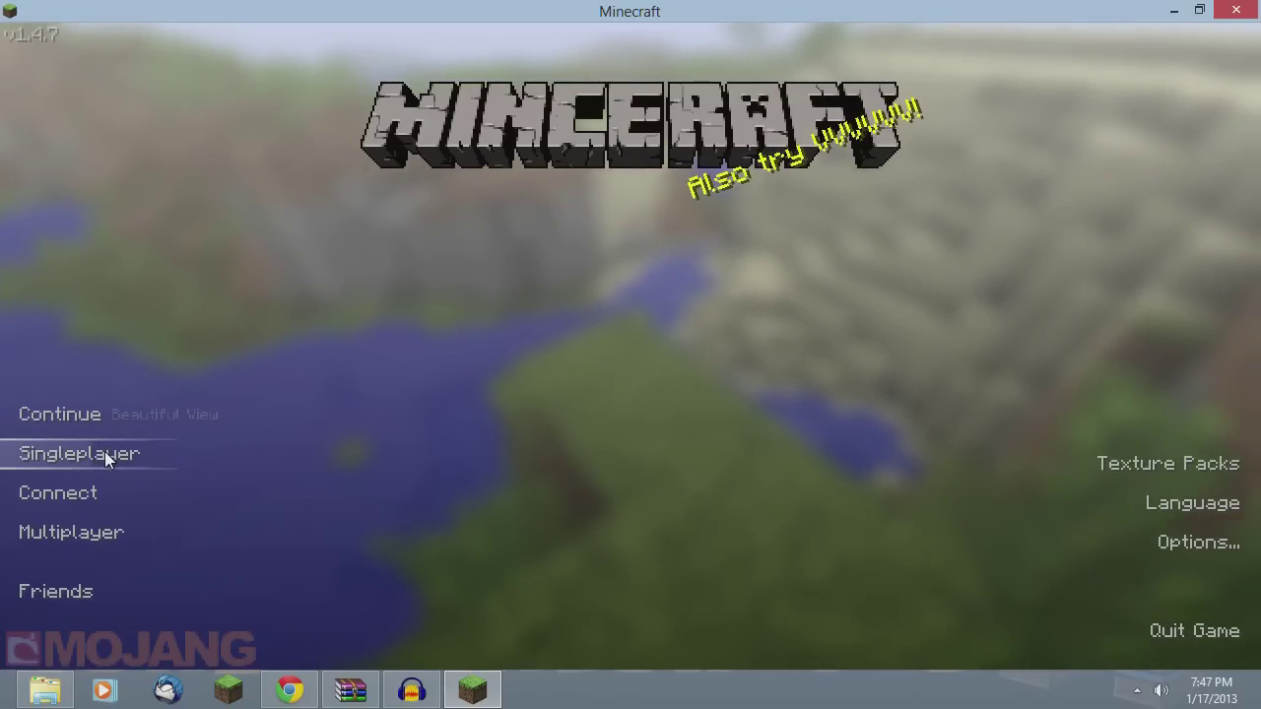
Look through the redesigned singleplayer world list and return to the title screen
{"action": "left_click", "coordinate": [104, 455]}
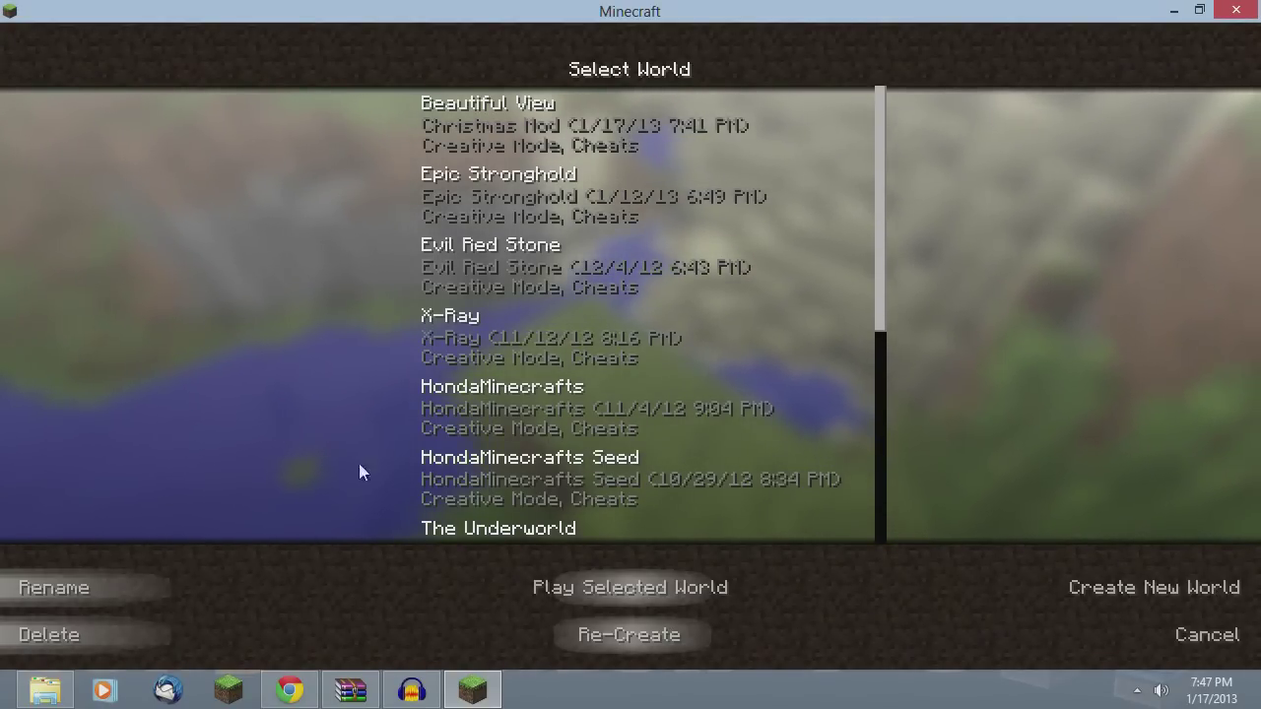
{"action": "scroll", "coordinate": [479, 303], "scroll_direction": "down", "scroll_amount": 2}
{"action": "scroll", "coordinate": [525, 344], "scroll_direction": "up", "scroll_amount": 2}
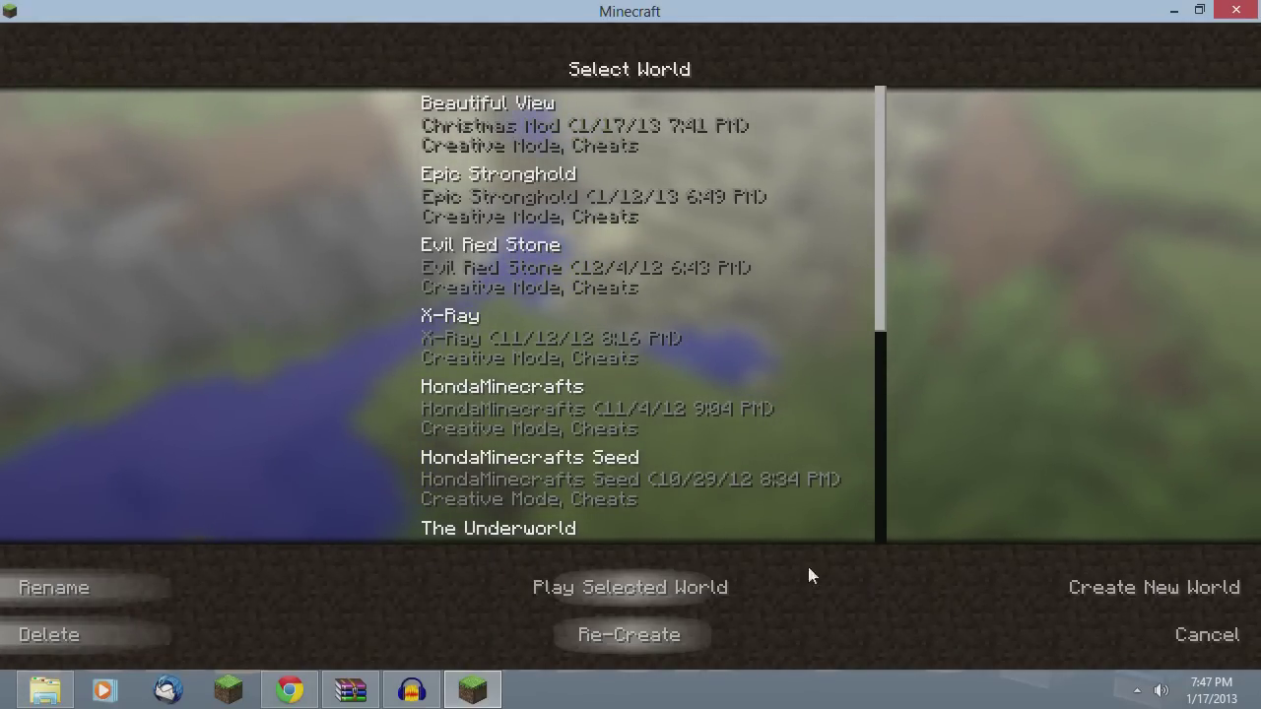
{"action": "left_click", "coordinate": [1214, 638]}
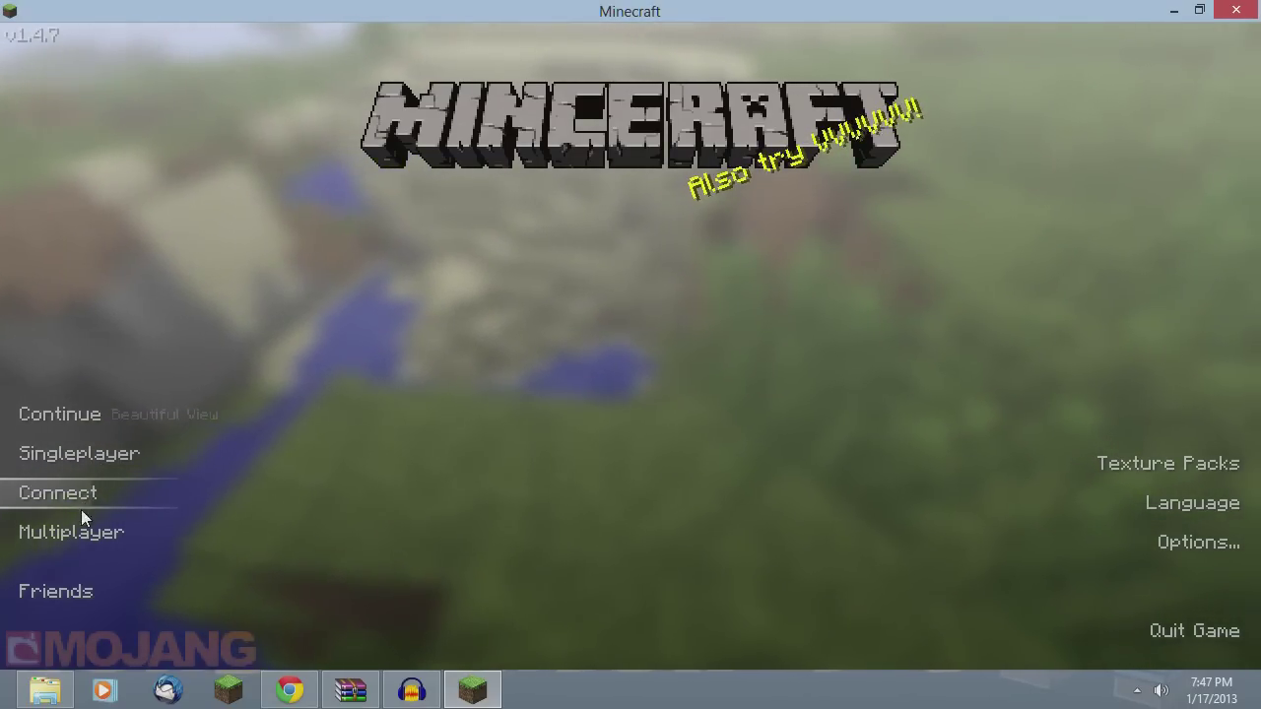
View the redesigned Multiplayer and Friends screens, returning to the title screen after each
{"action": "left_click", "coordinate": [71, 532]}
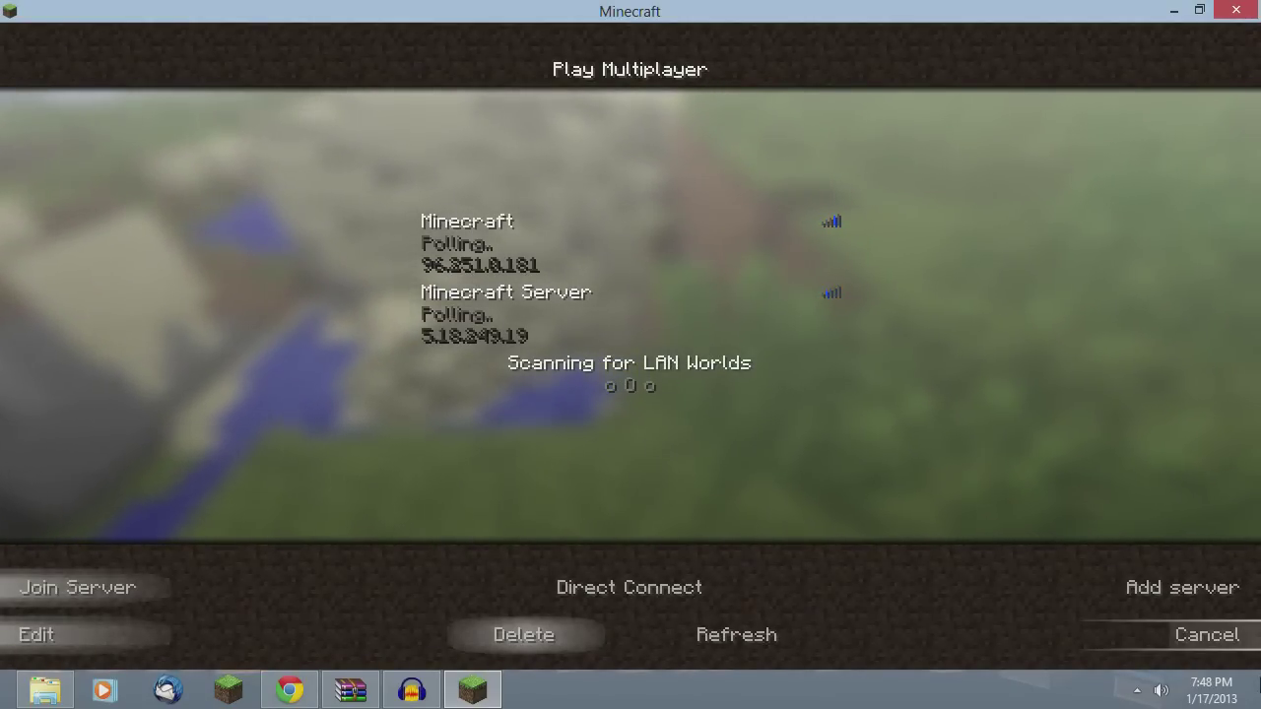
{"action": "left_click", "coordinate": [1221, 643]}
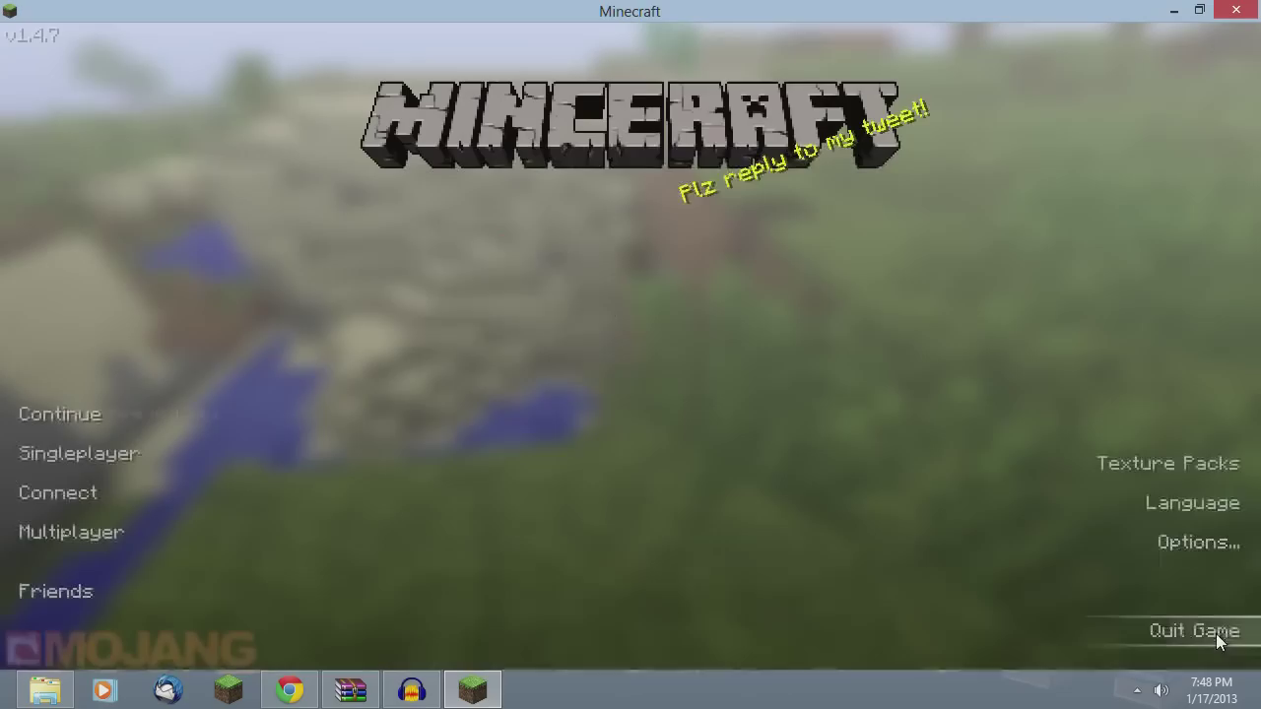
{"action": "left_click", "coordinate": [53, 596]}
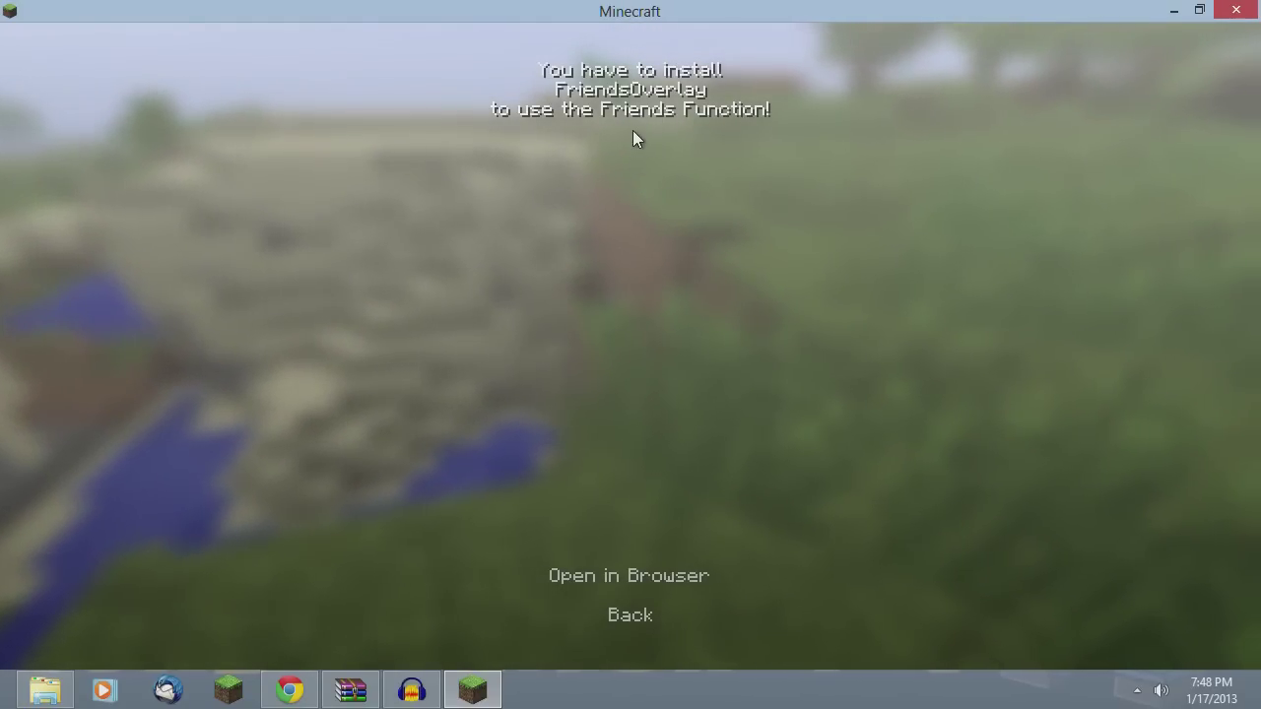
{"action": "left_click", "coordinate": [620, 623]}
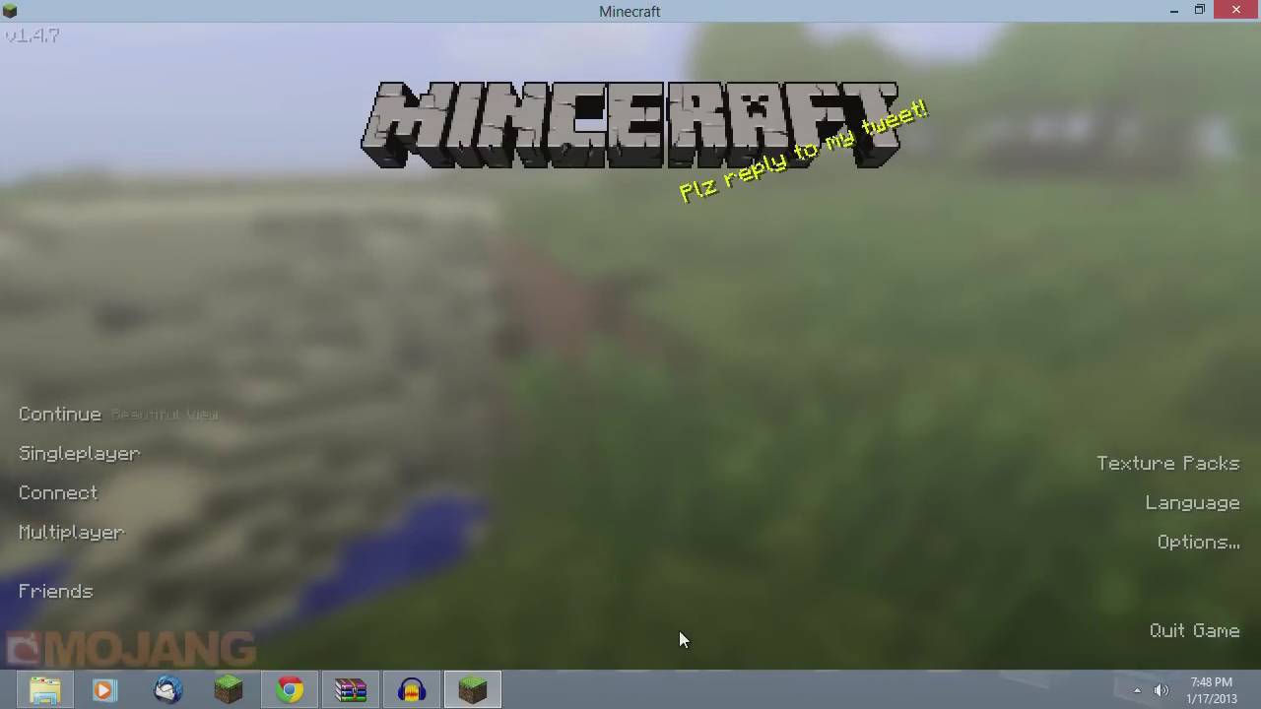
View the texture pack selection and the main Options screen, closing each without changes
{"action": "left_click", "coordinate": [1173, 473]}
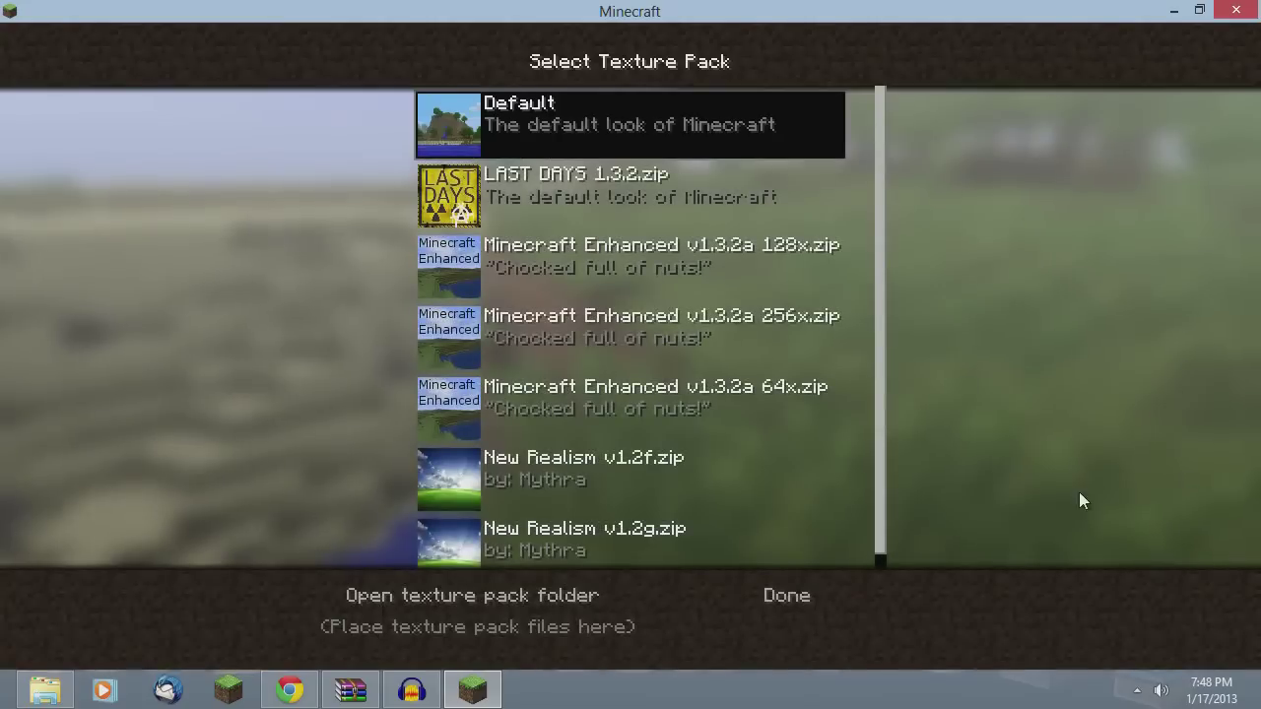
{"action": "left_click", "coordinate": [834, 603]}
{"action": "left_click", "coordinate": [1201, 544]}
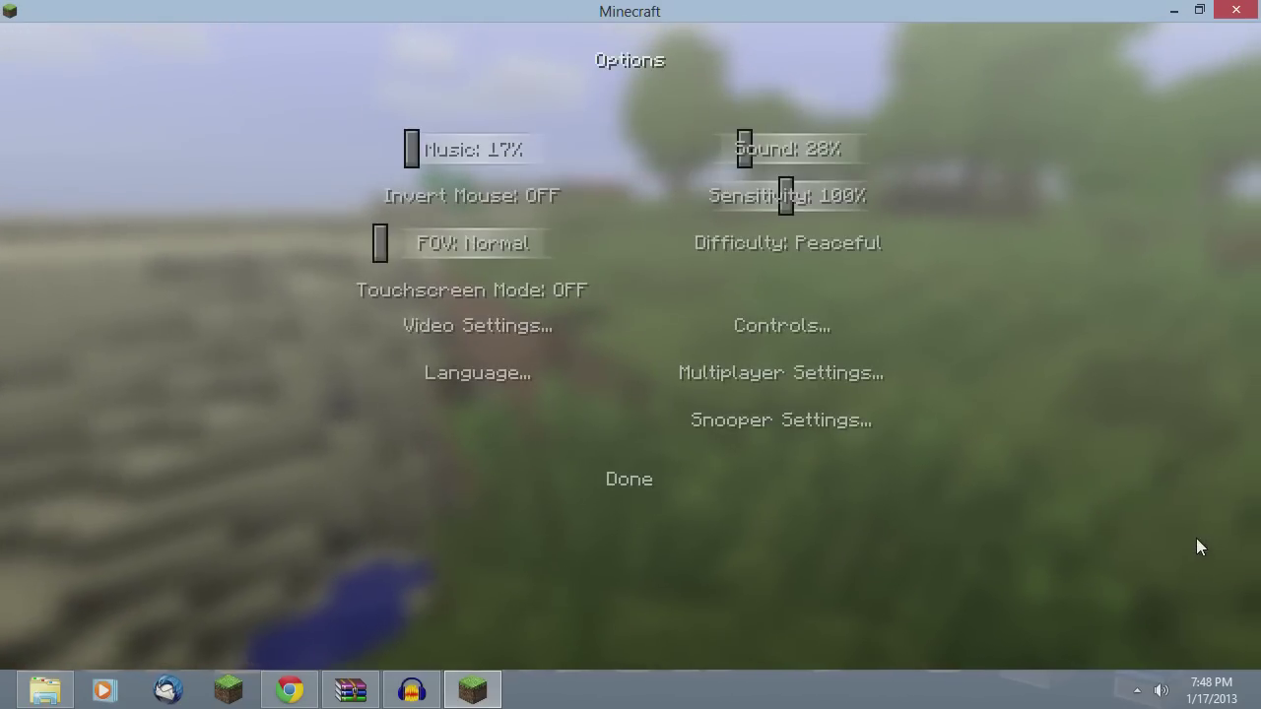
{"action": "left_click", "coordinate": [643, 478]}
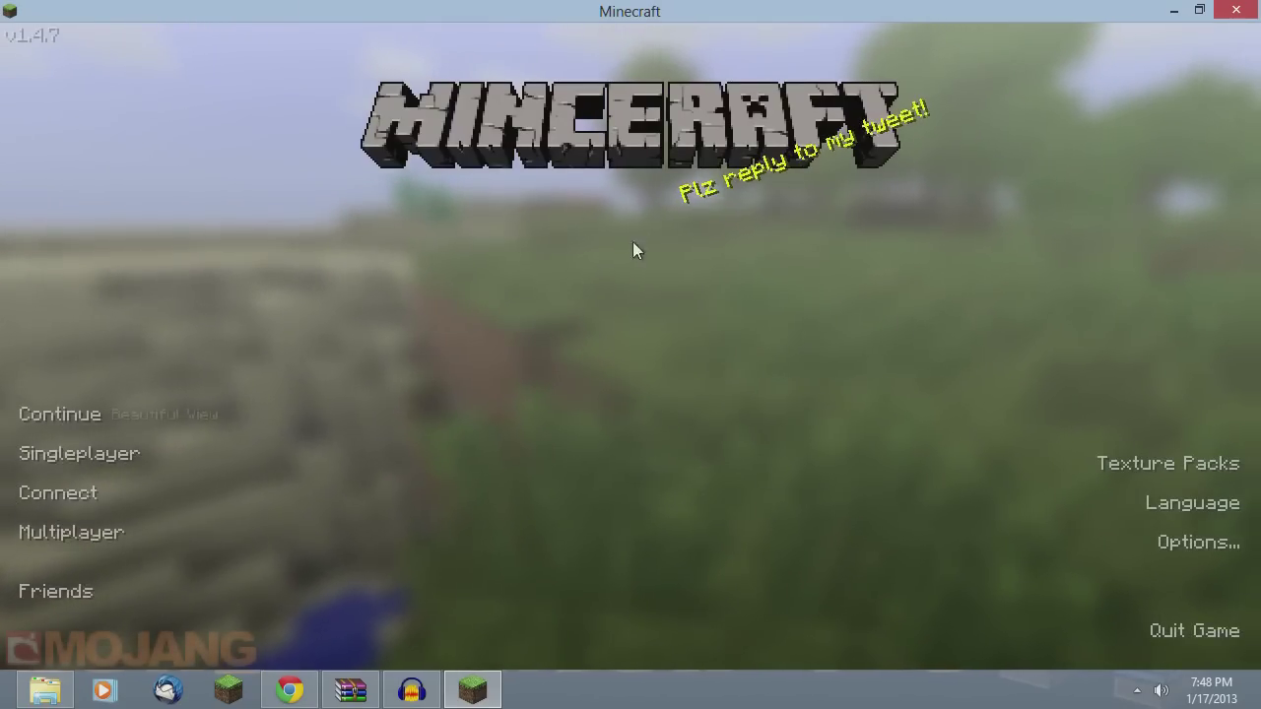
Continue the Beautiful View world, pause it and view the in-game Options screen
{"action": "left_click", "coordinate": [106, 414]}
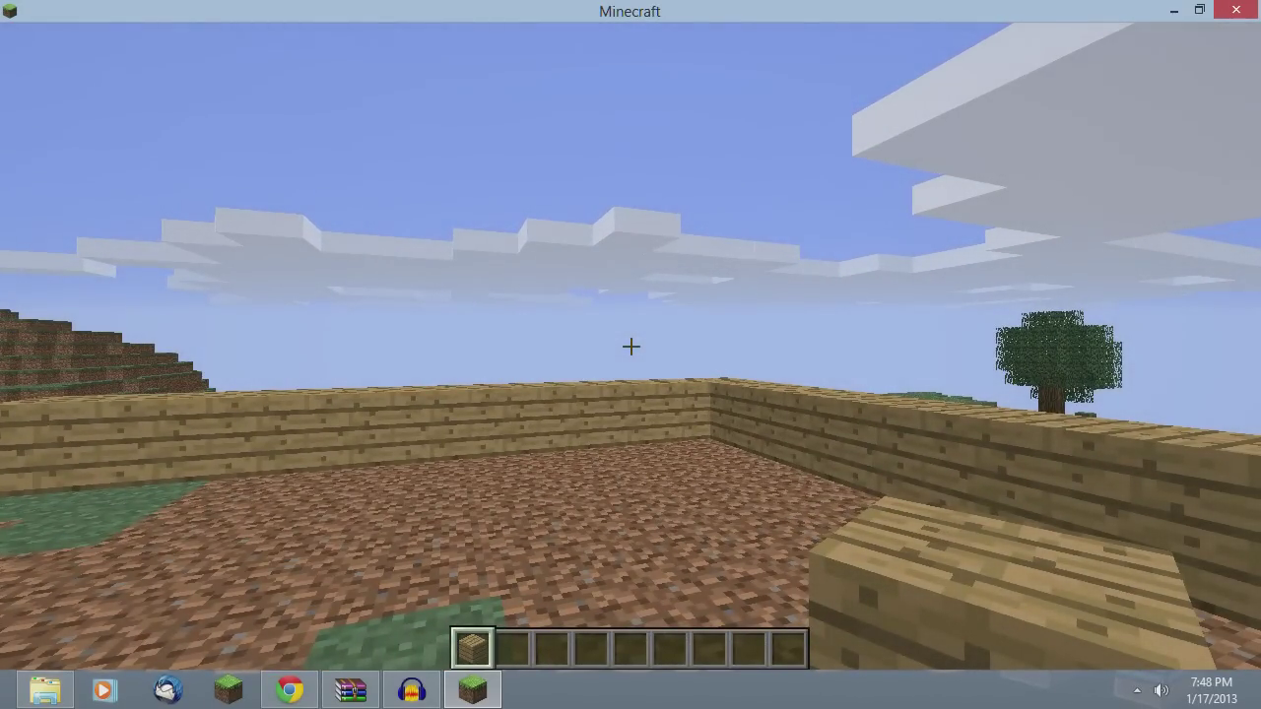
{"action": "key", "text": "Escape"}
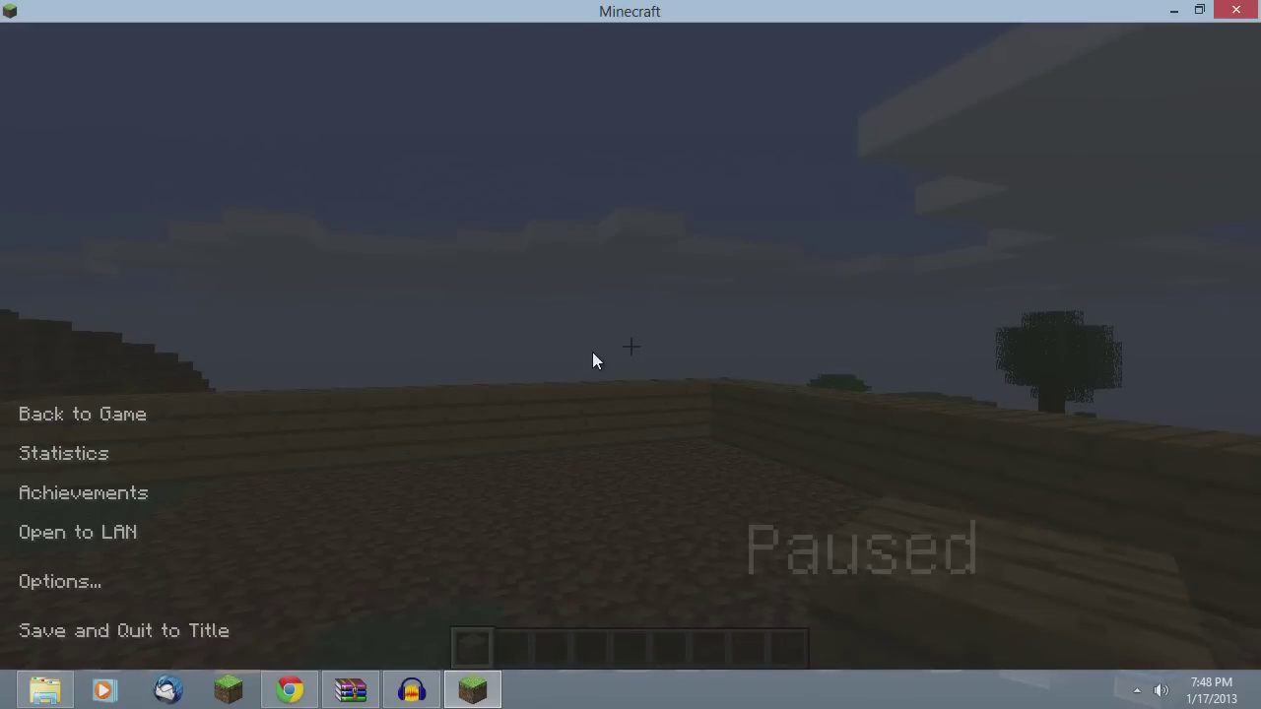
{"action": "left_click", "coordinate": [89, 583]}
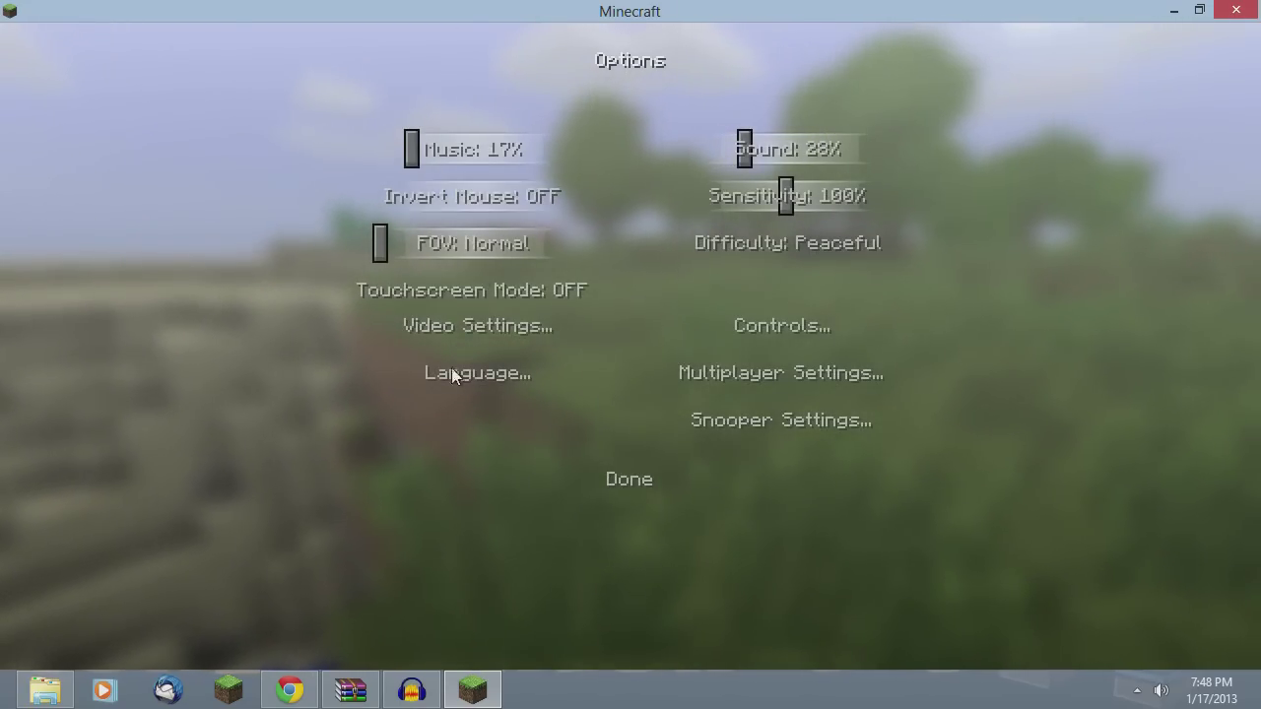
{"action": "left_click", "coordinate": [656, 487]}
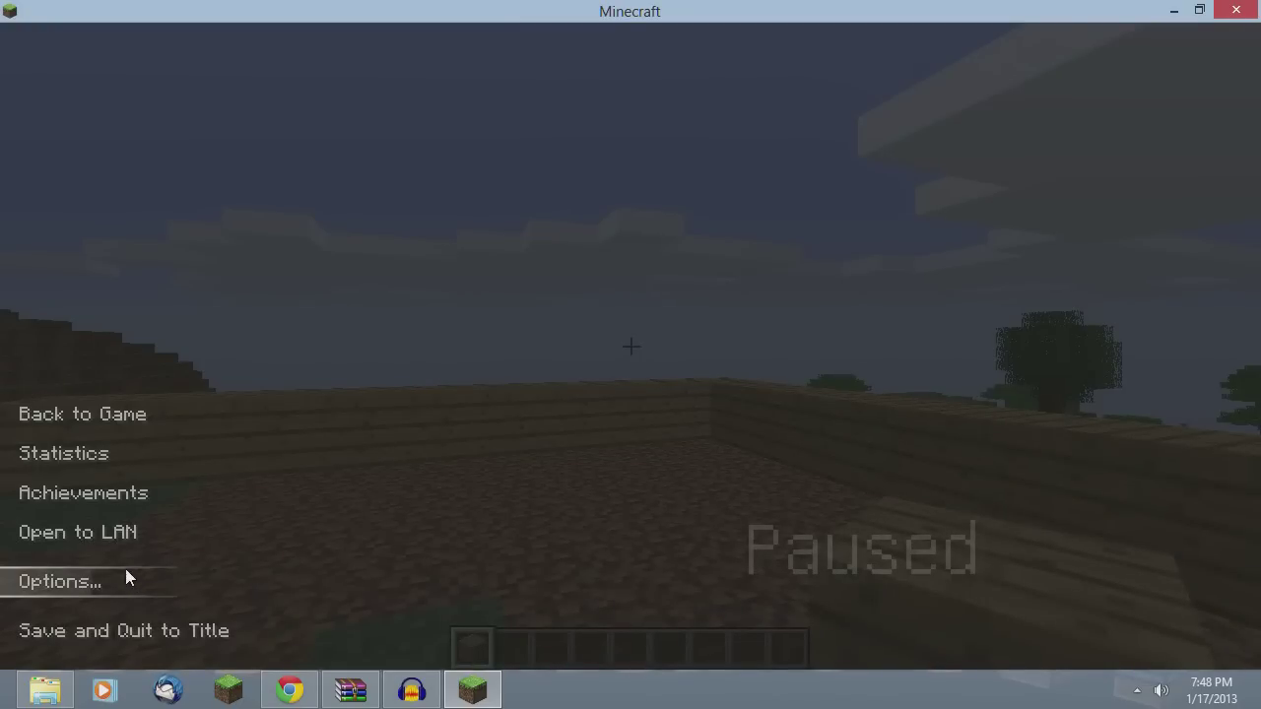
View the Open to LAN and Statistics screens of the paused world, closing each one
{"action": "left_click", "coordinate": [80, 532]}
{"action": "left_click", "coordinate": [783, 630]}
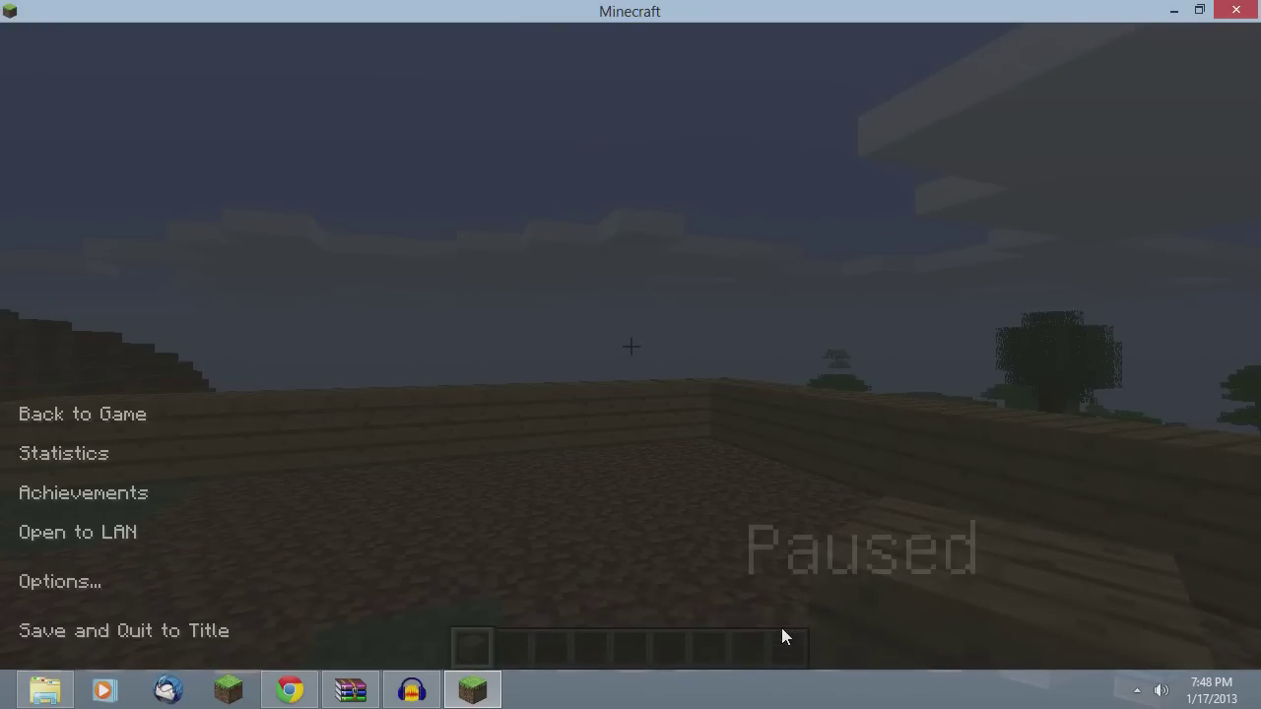
{"action": "left_click", "coordinate": [69, 456]}
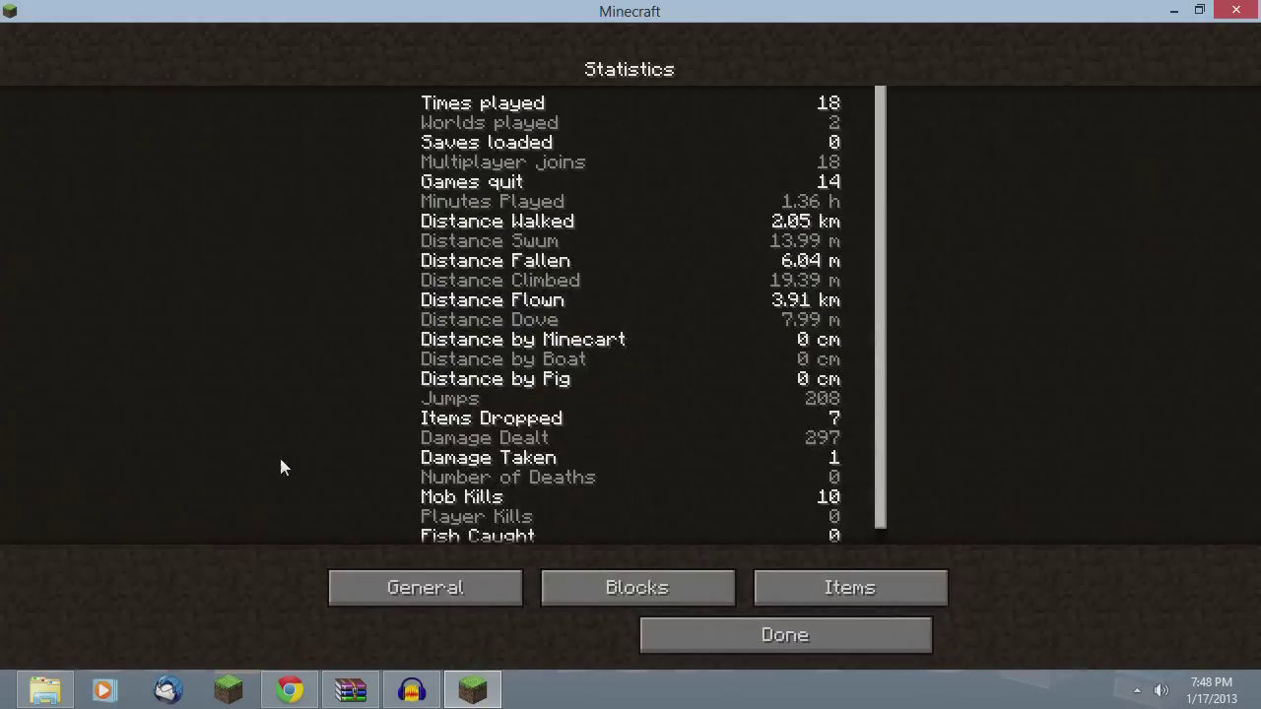
{"action": "left_click", "coordinate": [734, 635]}
Resume the world briefly, pause it again, and save and quit to the title screen
{"action": "left_click", "coordinate": [59, 414]}
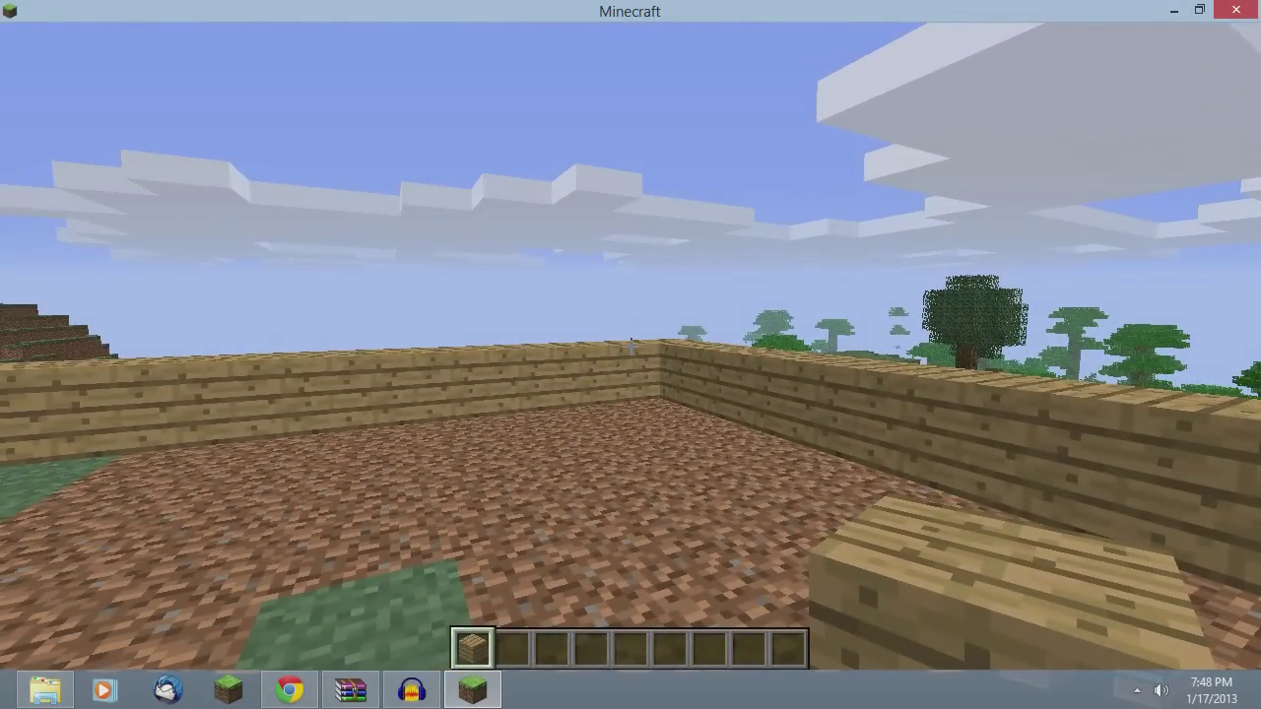
{"action": "key", "text": "Escape"}
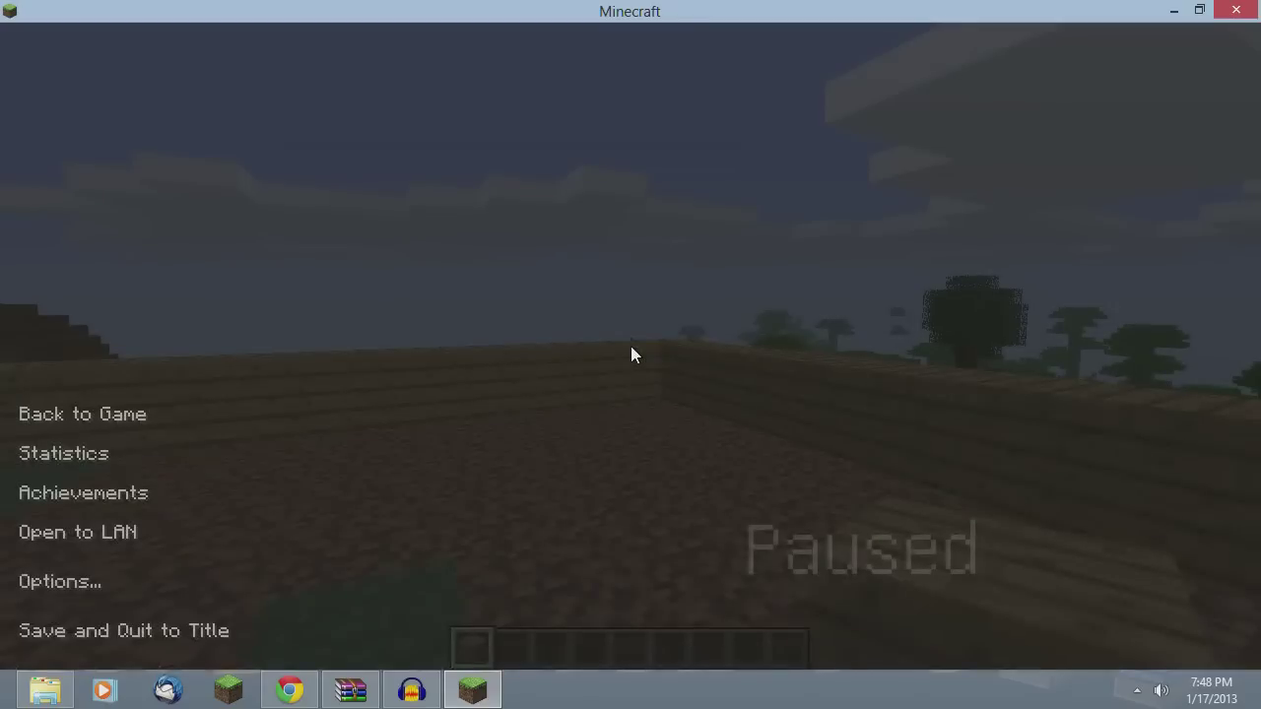
{"action": "left_click", "coordinate": [125, 631]}
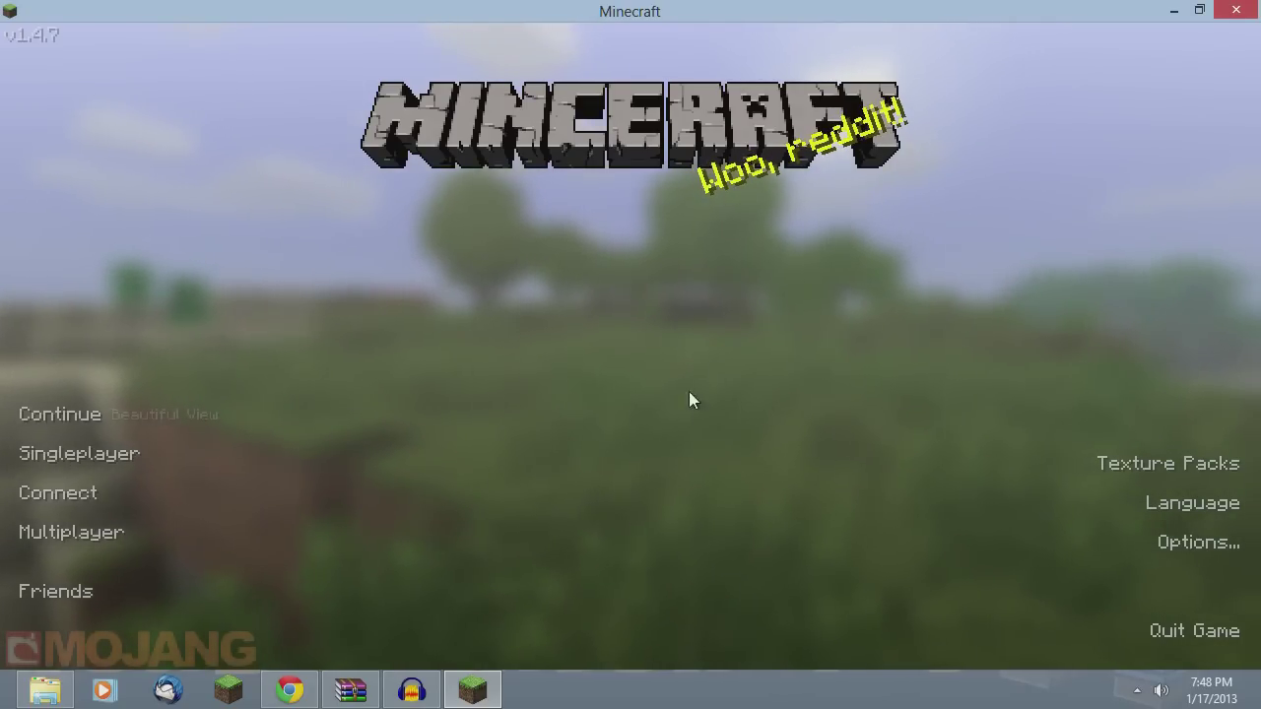
Switch to WinRAR, examine the folders and class files in the FancyGUI 1.2.5 archive, and minimize the window
{"action": "left_click", "coordinate": [345, 696]}
{"action": "left_click", "coordinate": [349, 692]}
{"action": "left_click", "coordinate": [350, 692]}
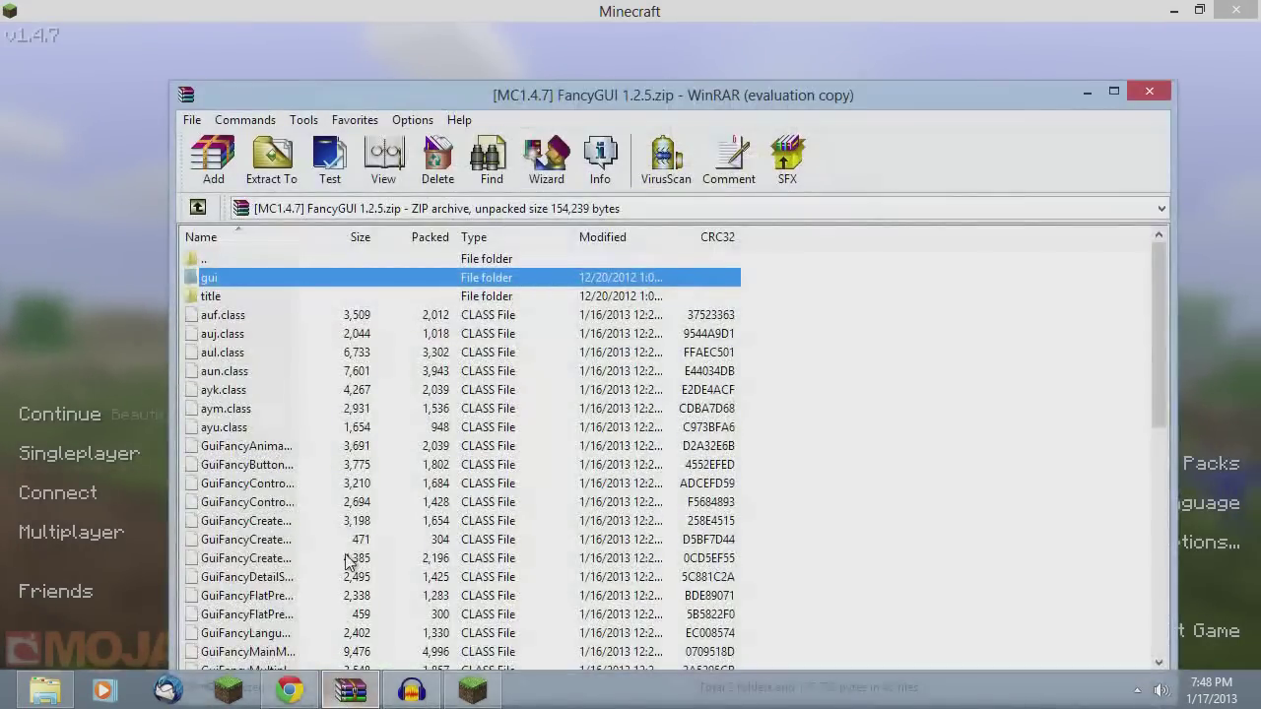
{"action": "left_click_drag", "start_coordinate": [671, 99], "coordinate": [657, 68]}
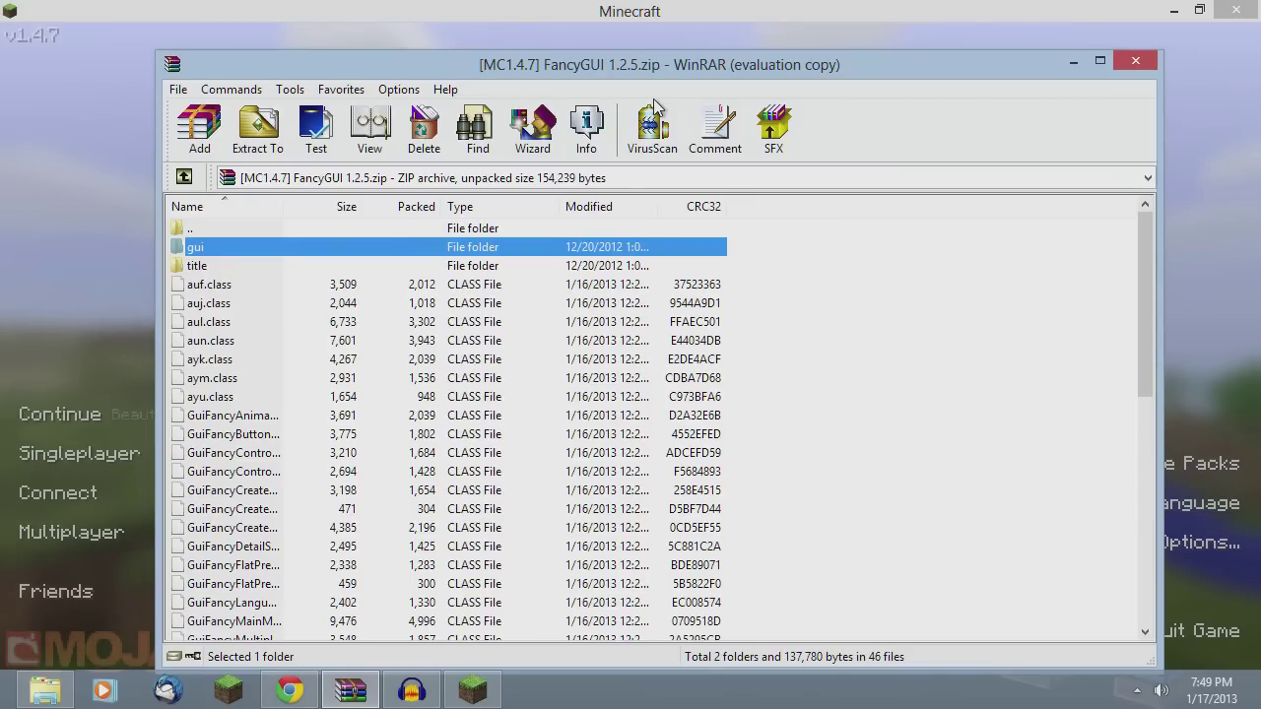
{"action": "left_click_drag", "start_coordinate": [669, 70], "coordinate": [677, 52]}
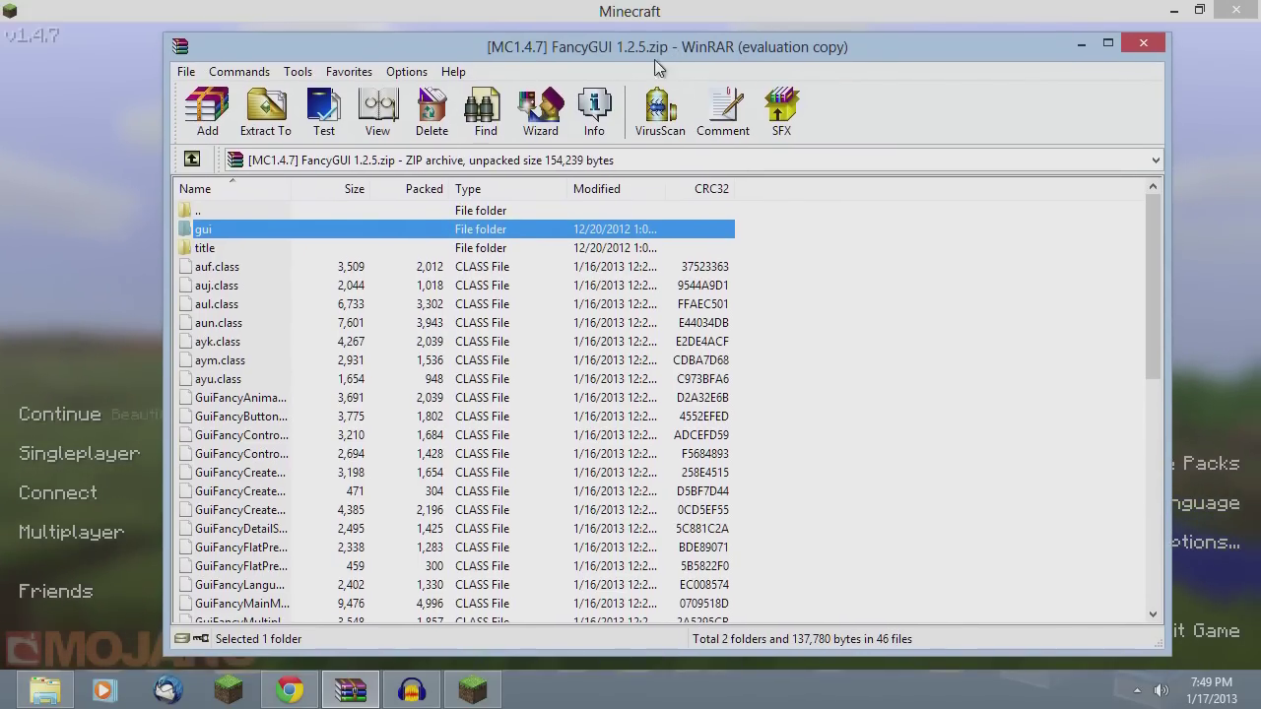
{"action": "scroll", "coordinate": [241, 296], "scroll_direction": "down", "scroll_amount": 10}
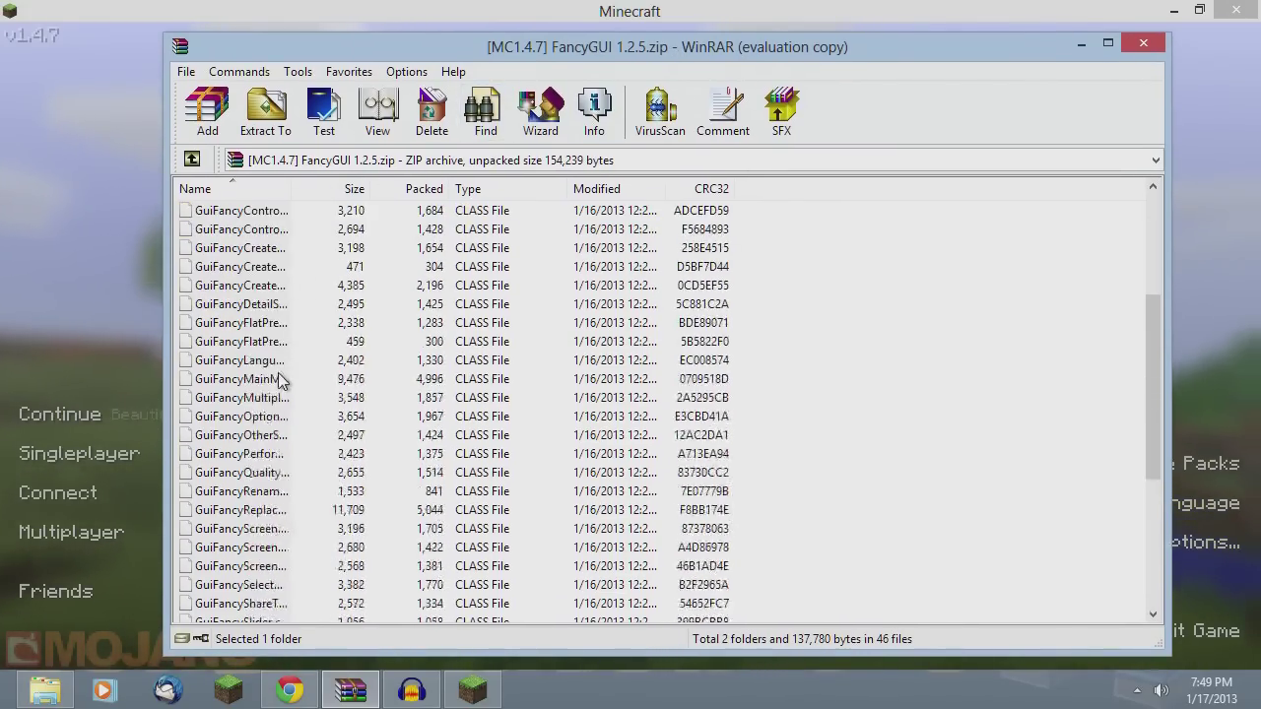
{"action": "scroll", "coordinate": [345, 463], "scroll_direction": "up", "scroll_amount": 7}
{"action": "scroll", "coordinate": [380, 460], "scroll_direction": "up", "scroll_amount": 3}
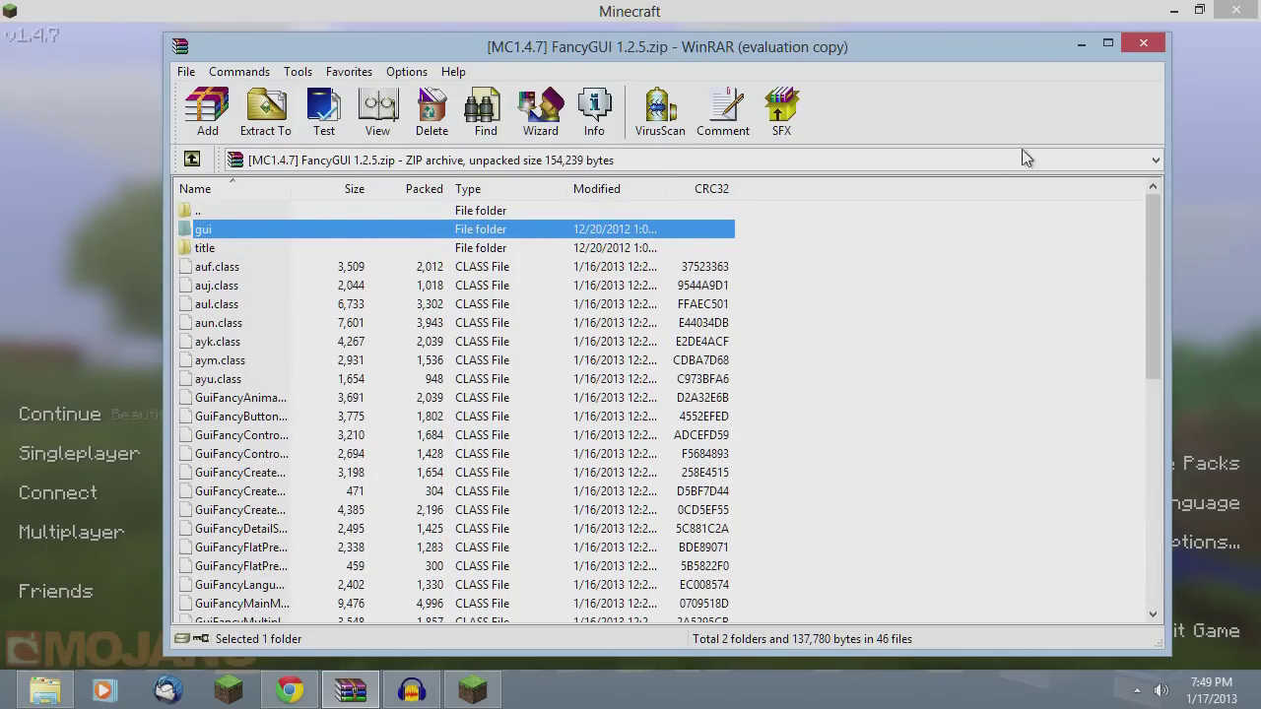
{"action": "left_click", "coordinate": [1080, 44]}
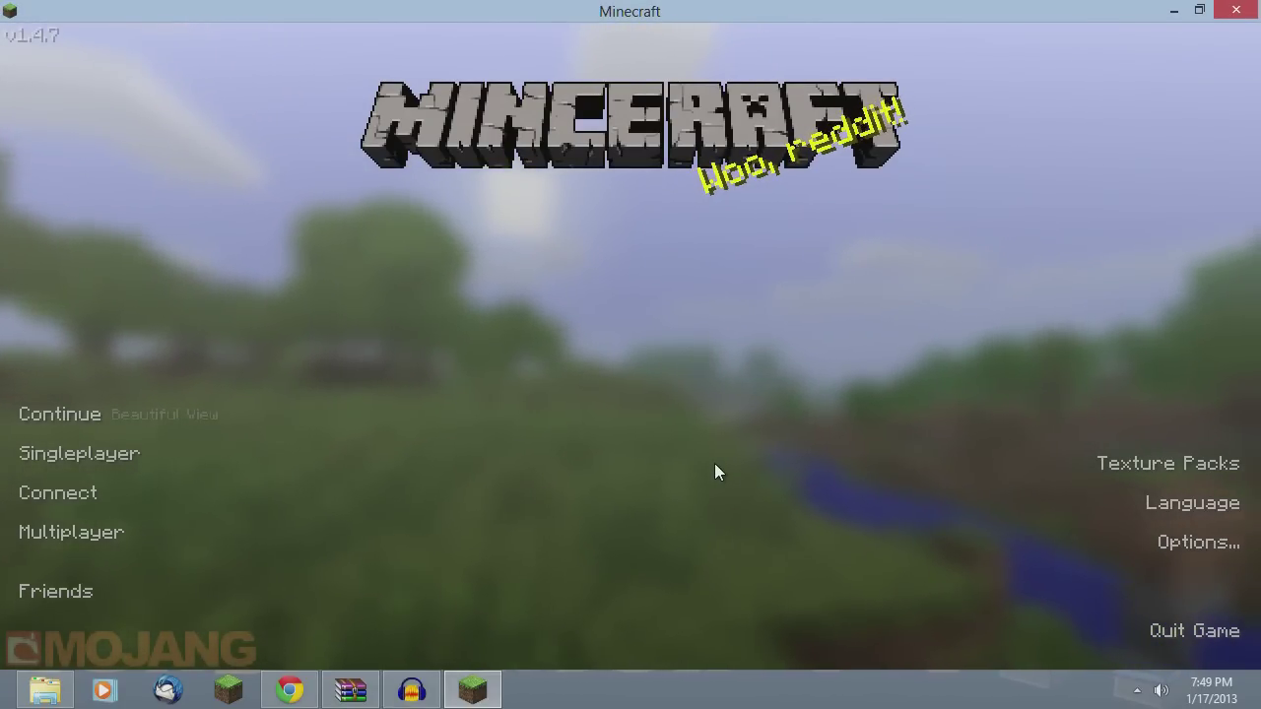
Search the Windows apps for "run" and launch the Run dialog
{"action": "mouse_move", "coordinate": [2, 707]}
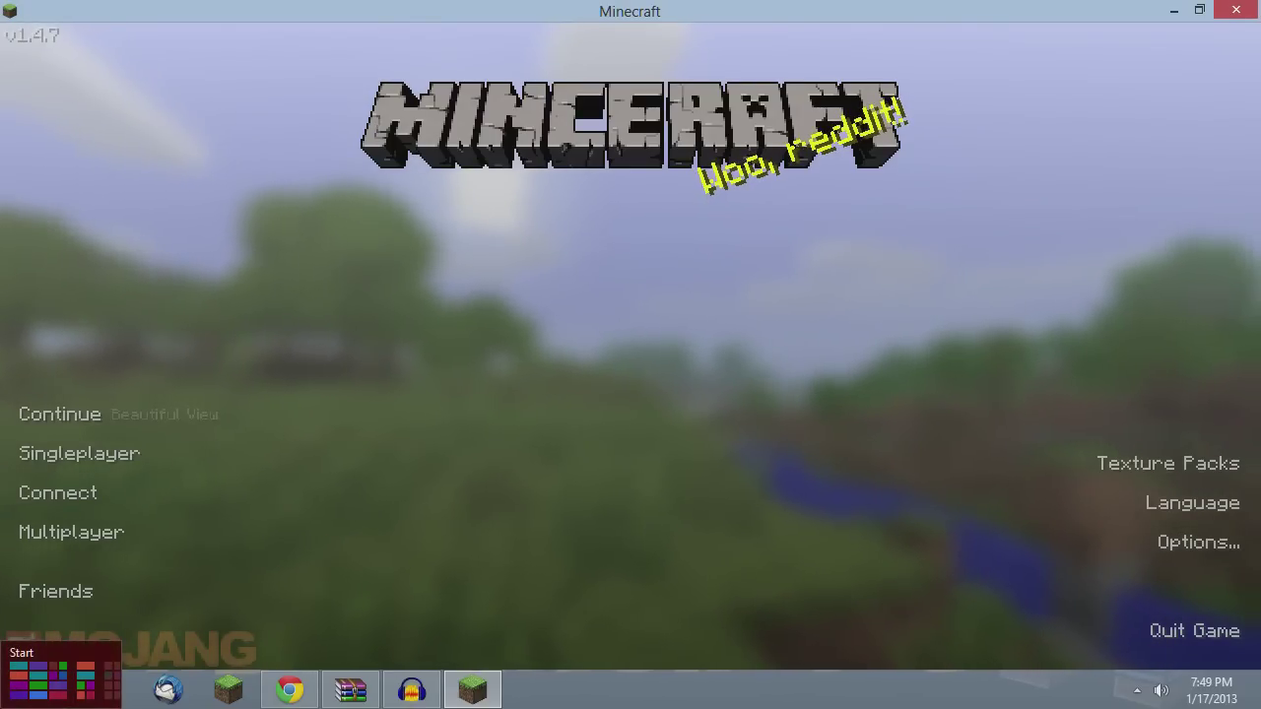
{"action": "left_click", "coordinate": [5, 704]}
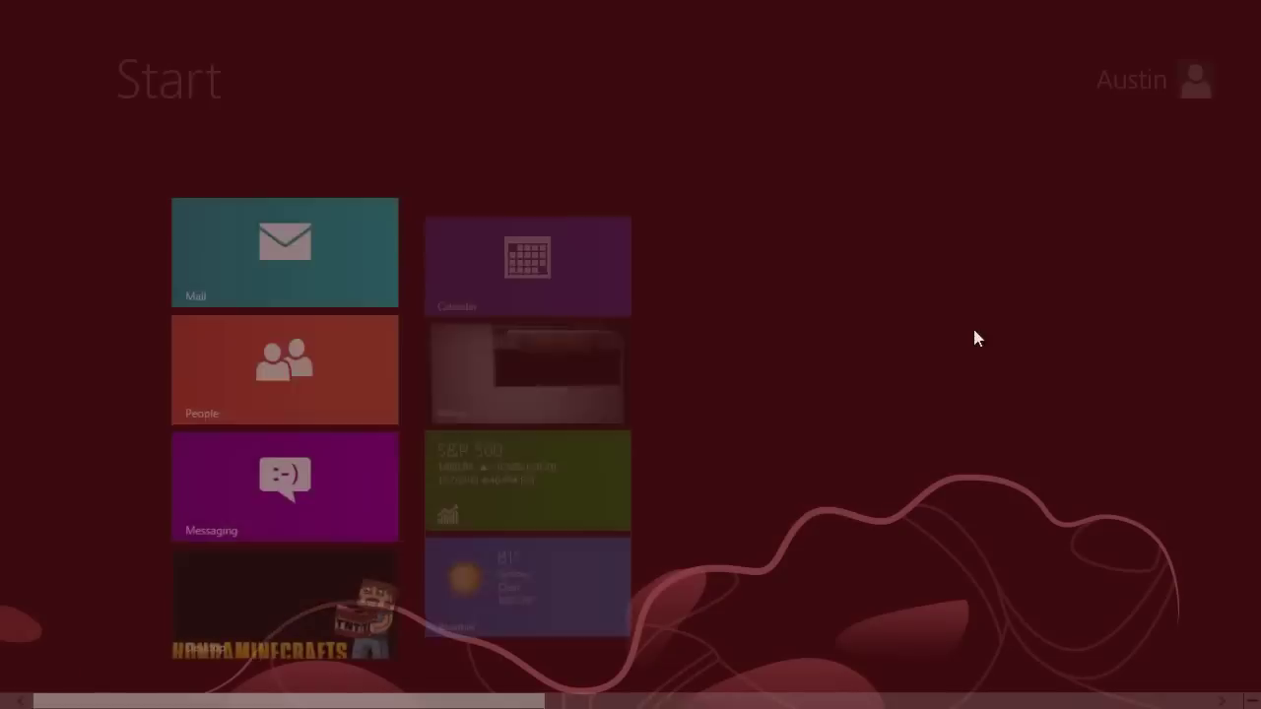
{"action": "mouse_move", "coordinate": [1259, 3]}
{"action": "left_click", "coordinate": [1219, 158]}
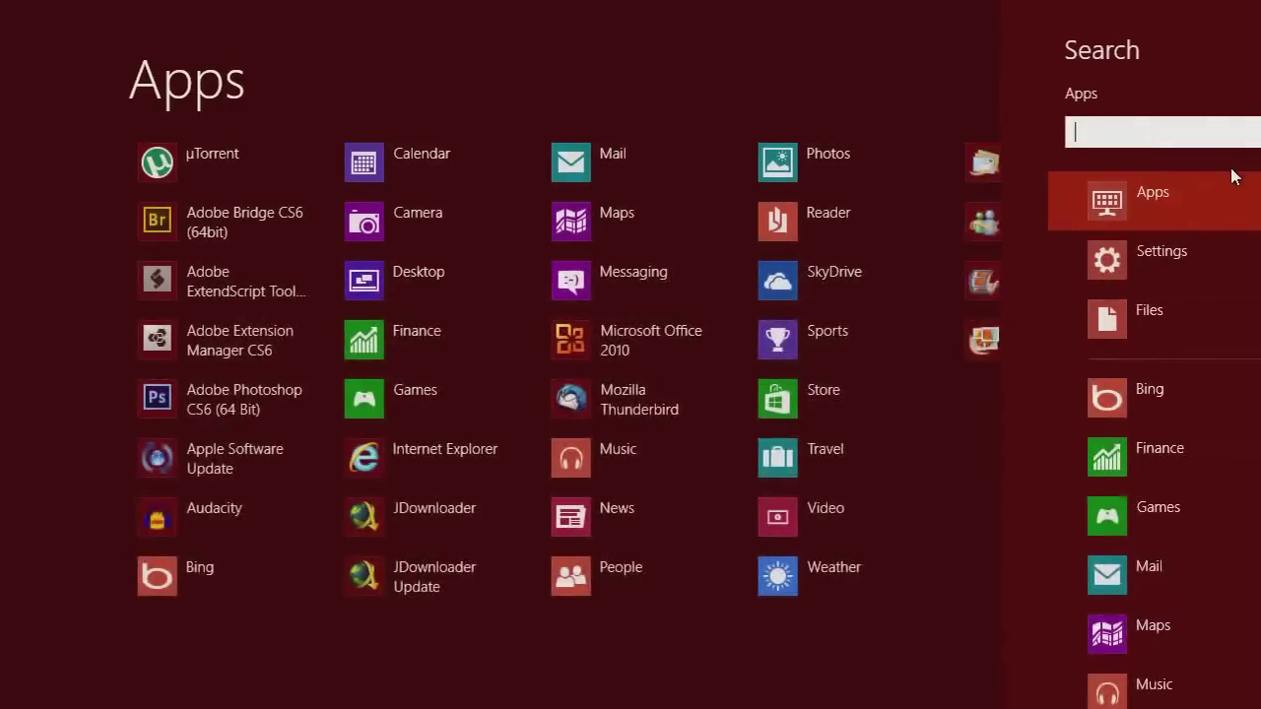
{"action": "type", "text": "ru"}
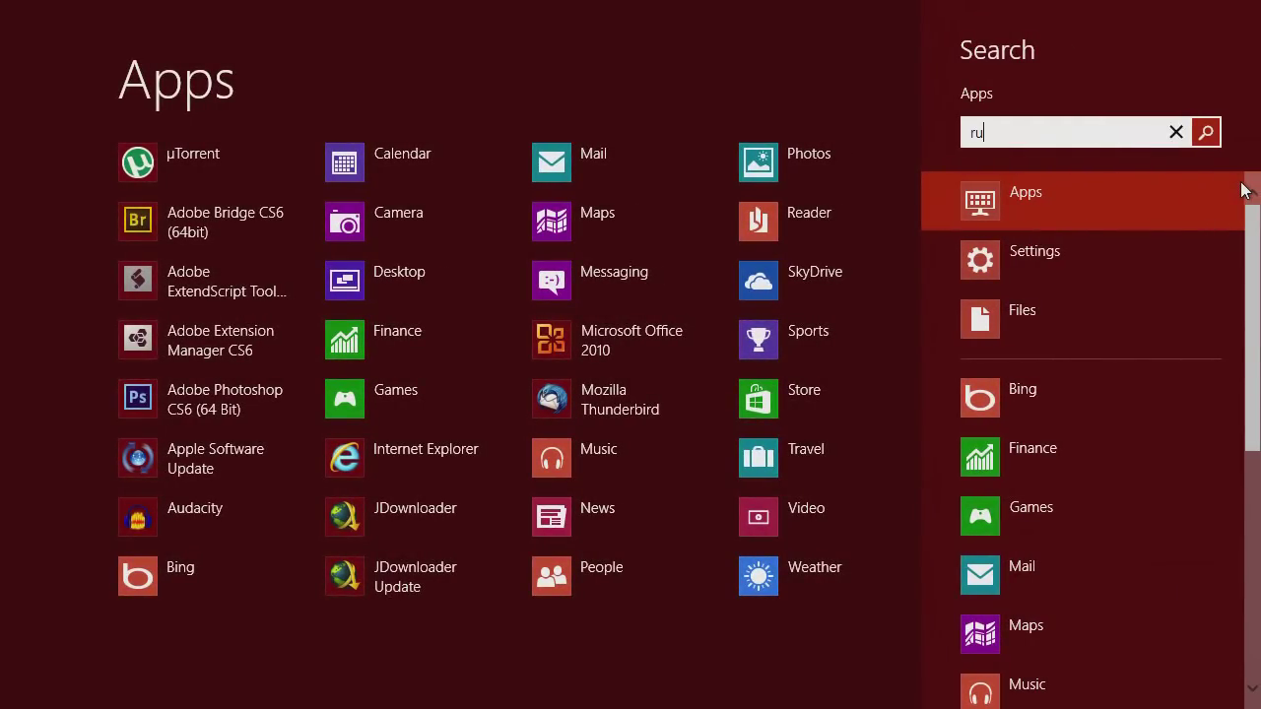
{"action": "type", "text": "n"}
{"action": "key", "text": "Return"}
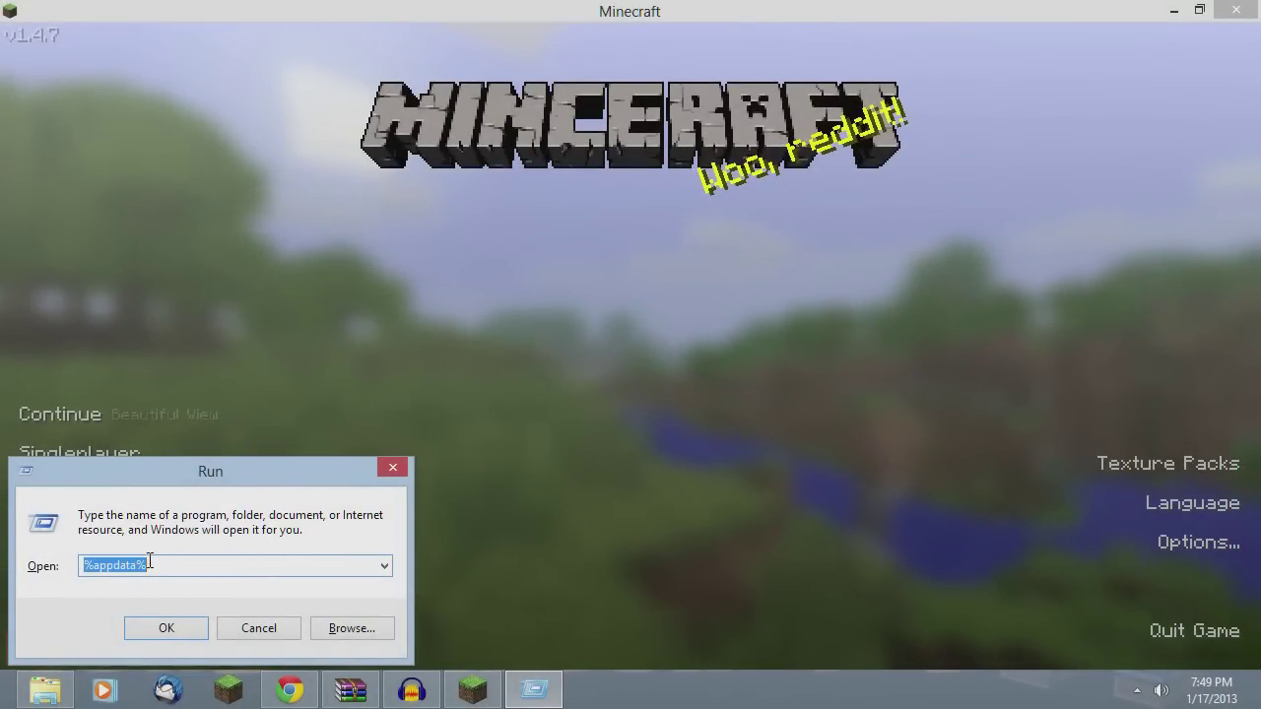
Run %appdata% and go to the bin folder inside .minecraft
{"action": "left_click", "coordinate": [163, 623]}
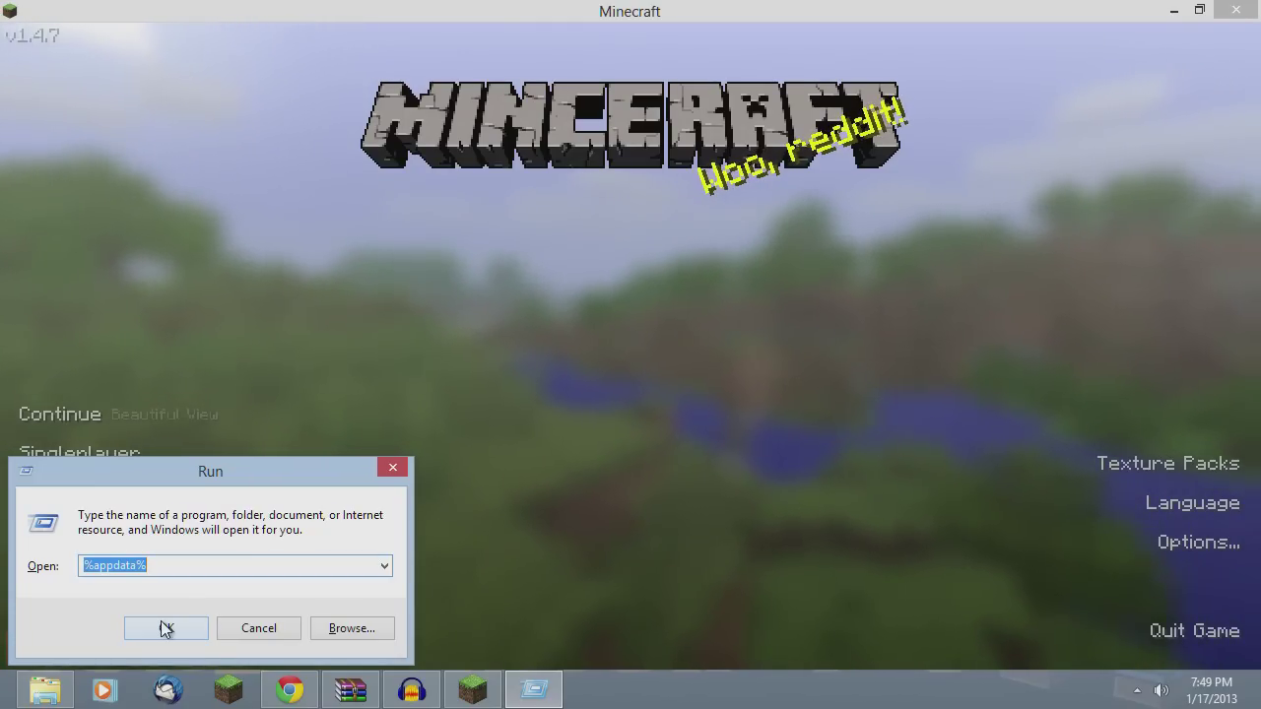
{"action": "left_click", "coordinate": [163, 628]}
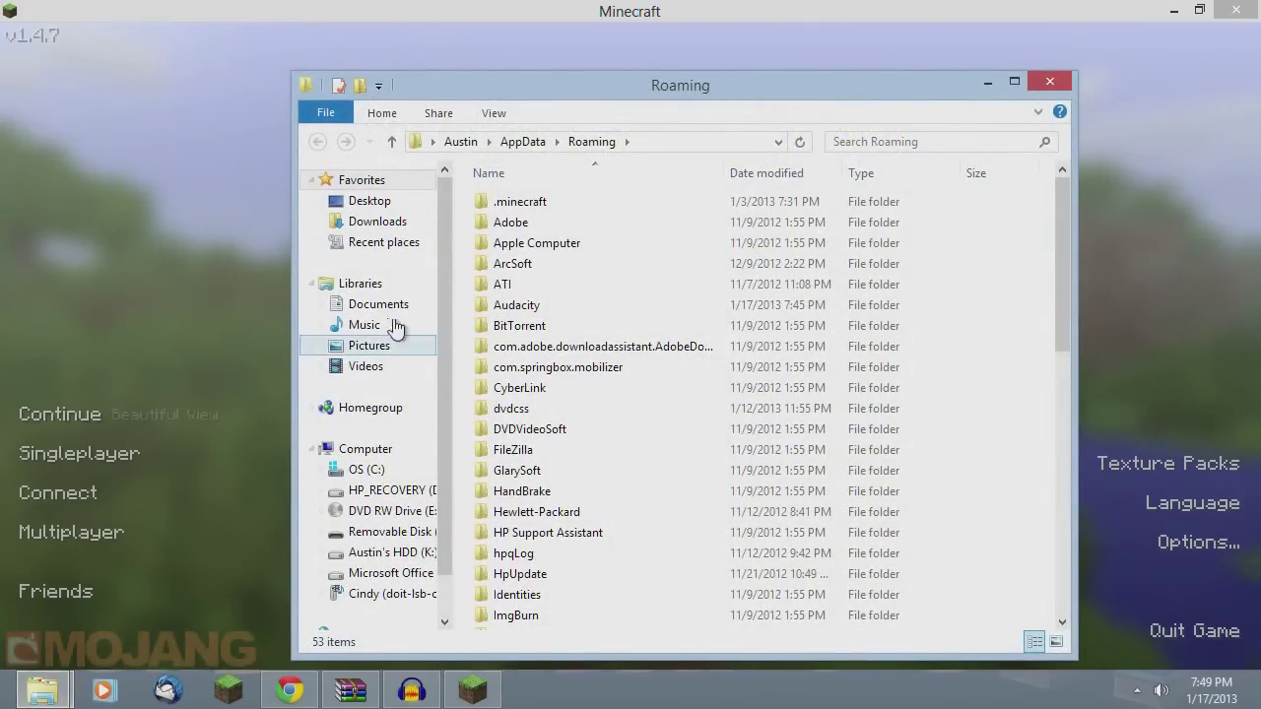
{"action": "left_click", "coordinate": [519, 202]}
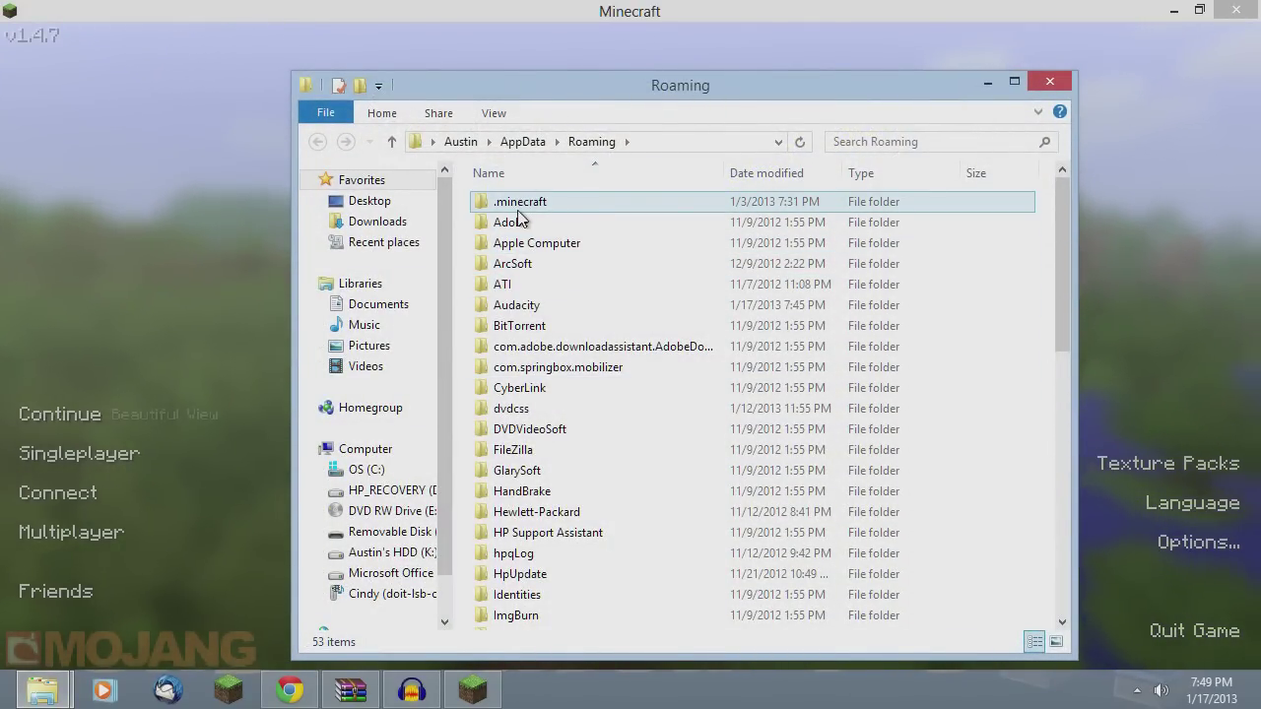
{"action": "double_click", "coordinate": [525, 212]}
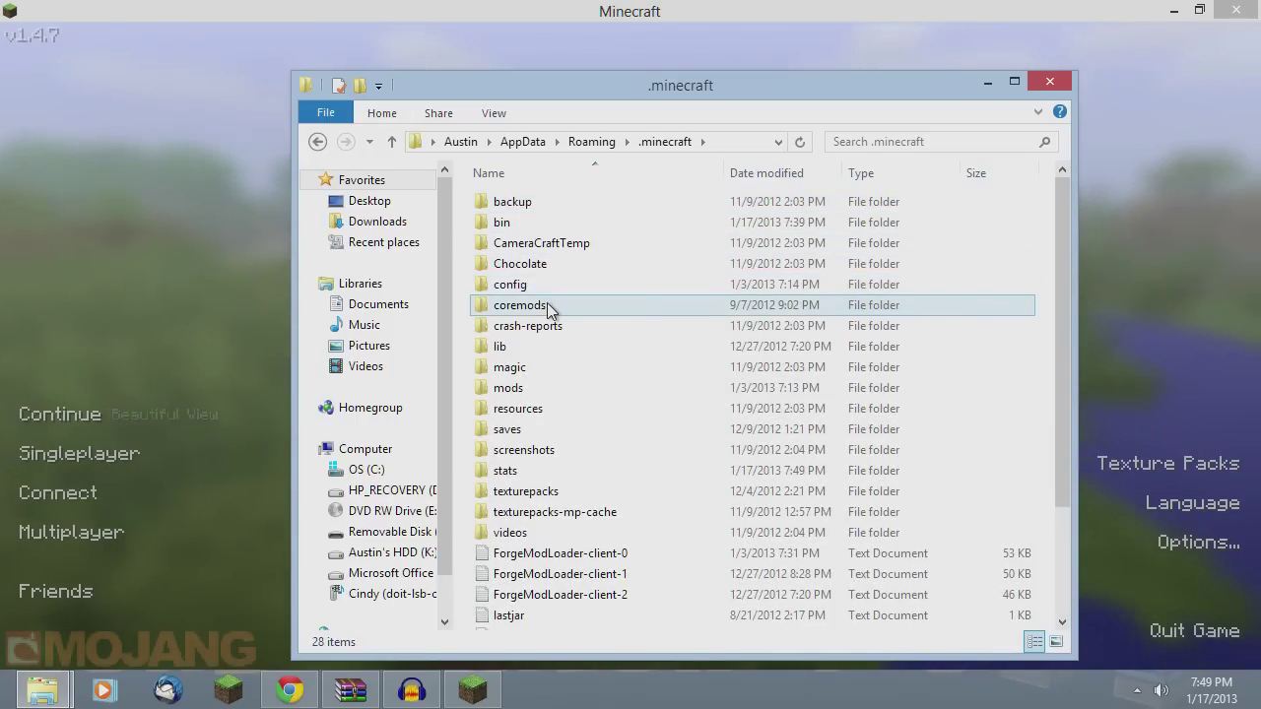
{"action": "double_click", "coordinate": [535, 233]}
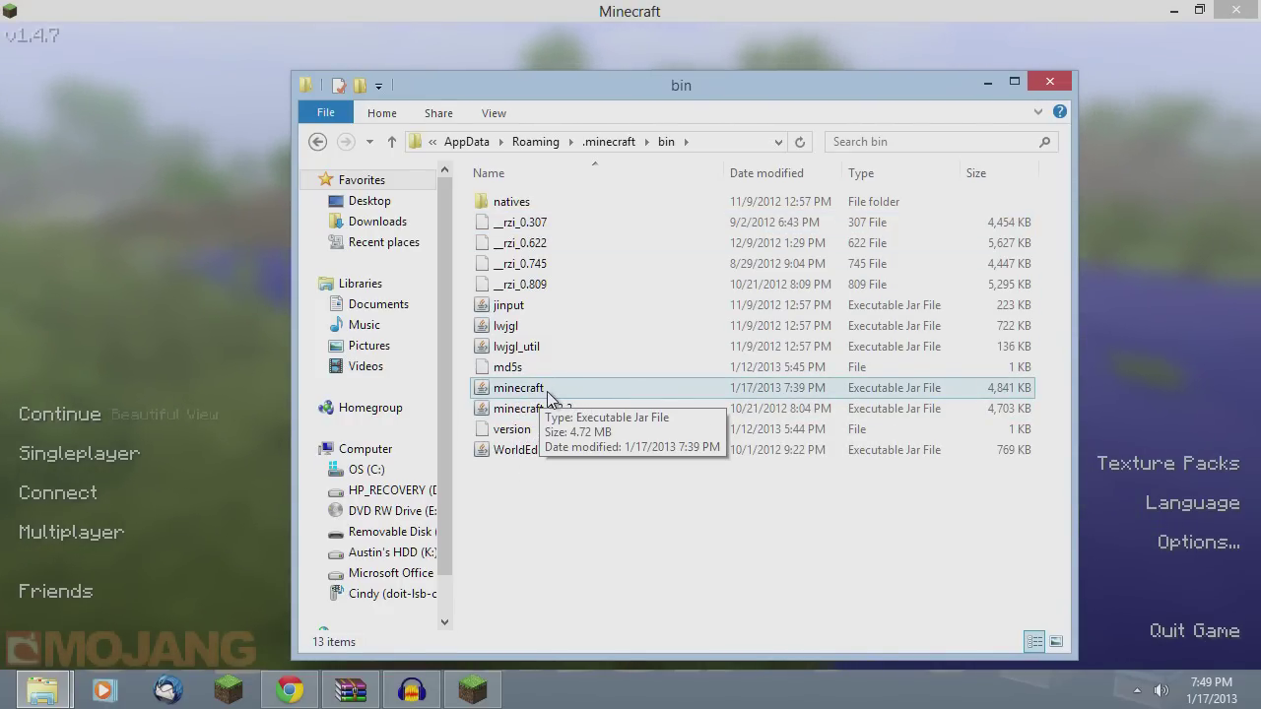
Open the minecraft jar file with WinRAR archiver and dismiss the licence purchase notice
{"action": "right_click", "coordinate": [550, 394]}
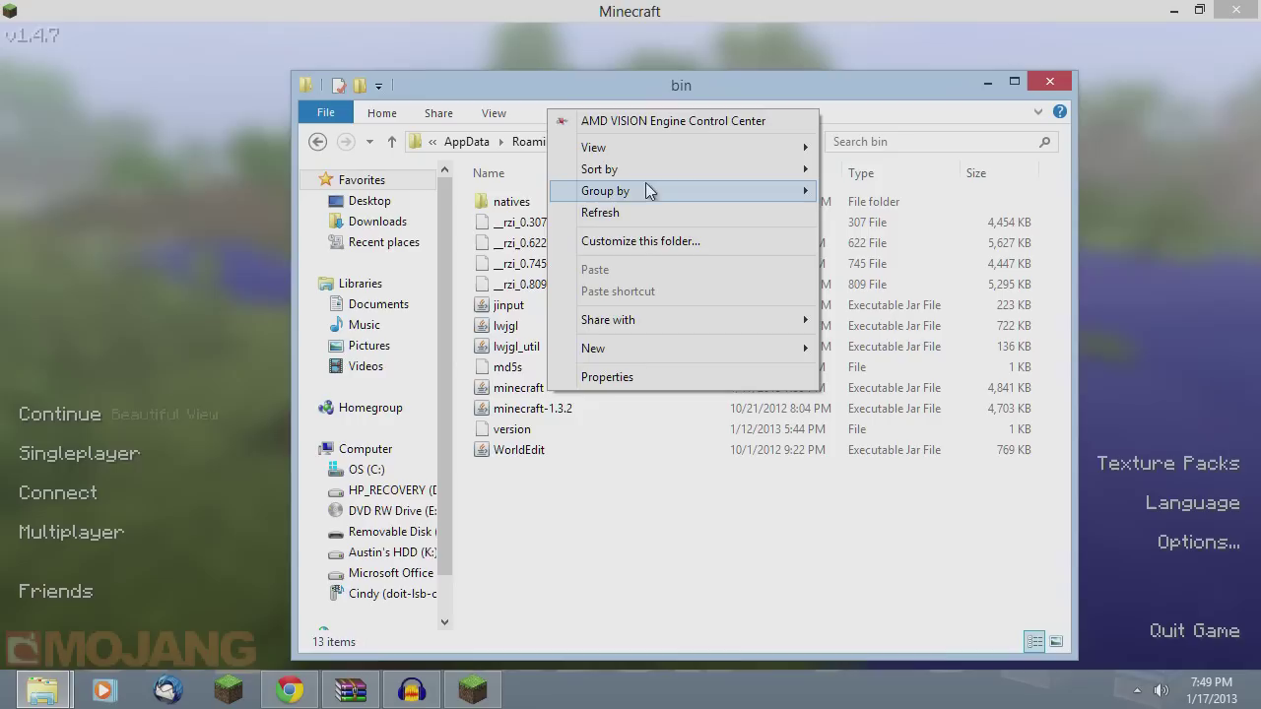
{"action": "right_click", "coordinate": [511, 388]}
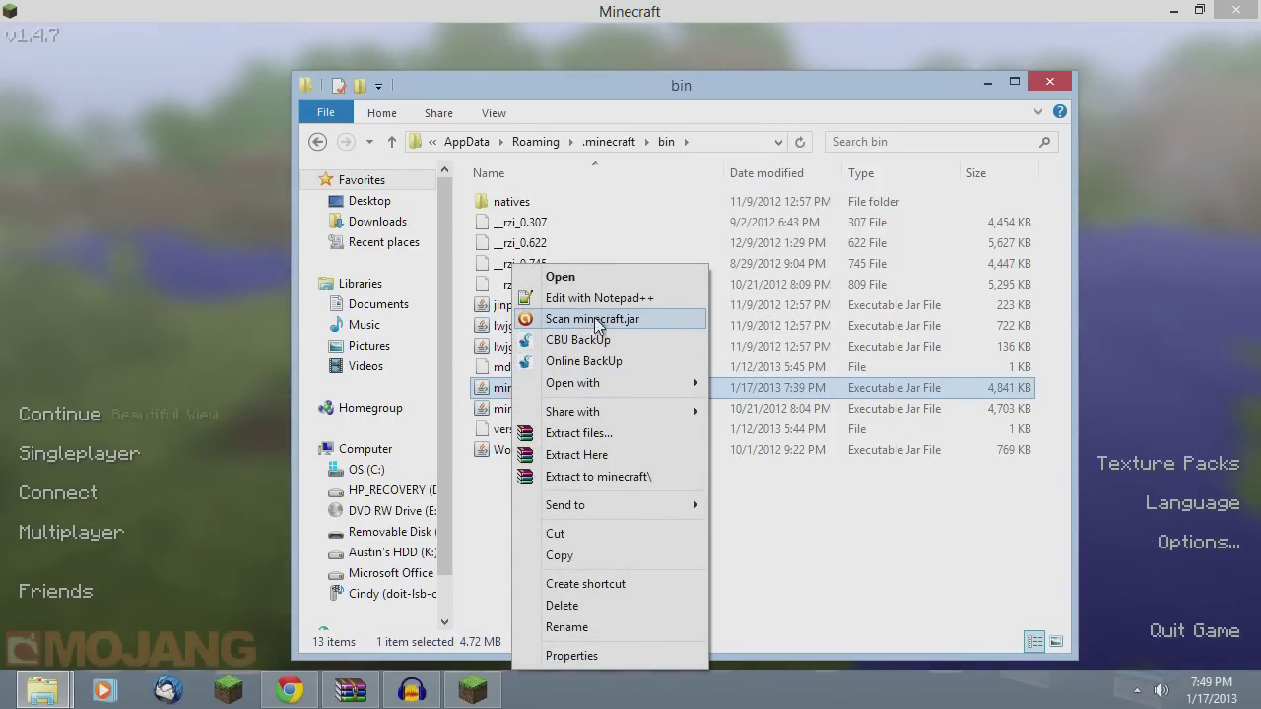
{"action": "mouse_move", "coordinate": [645, 383]}
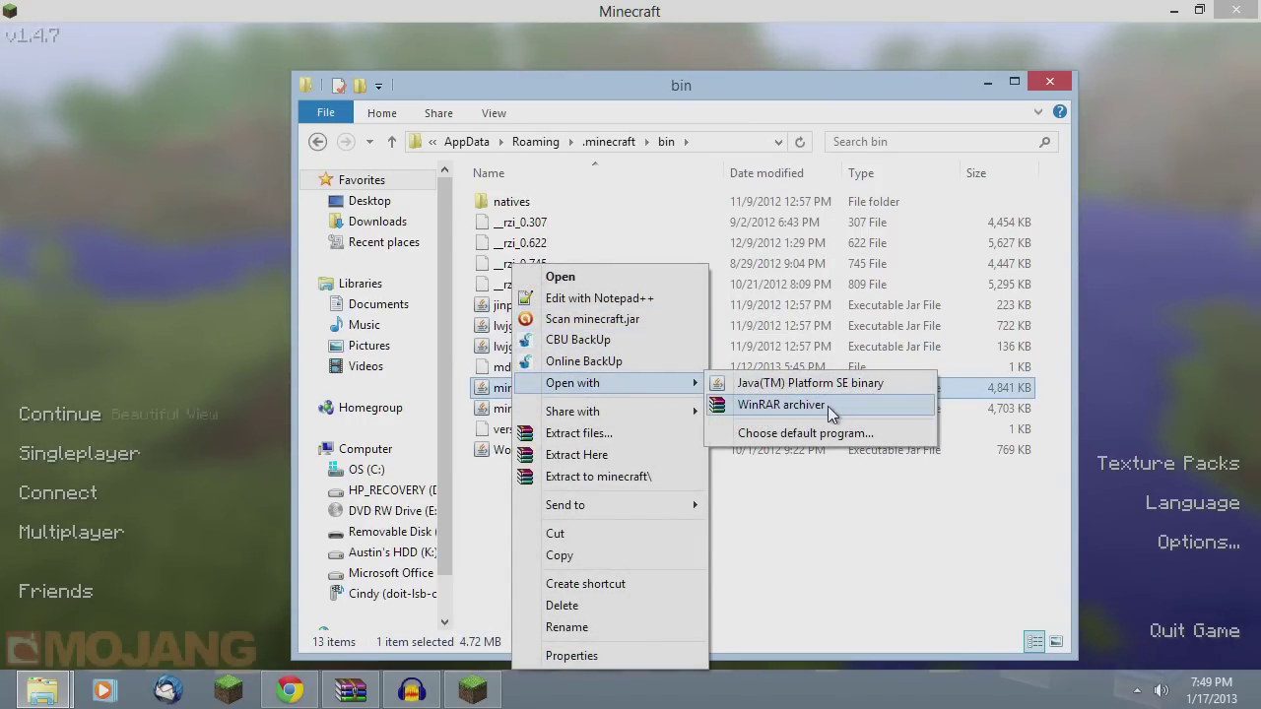
{"action": "left_click", "coordinate": [806, 411]}
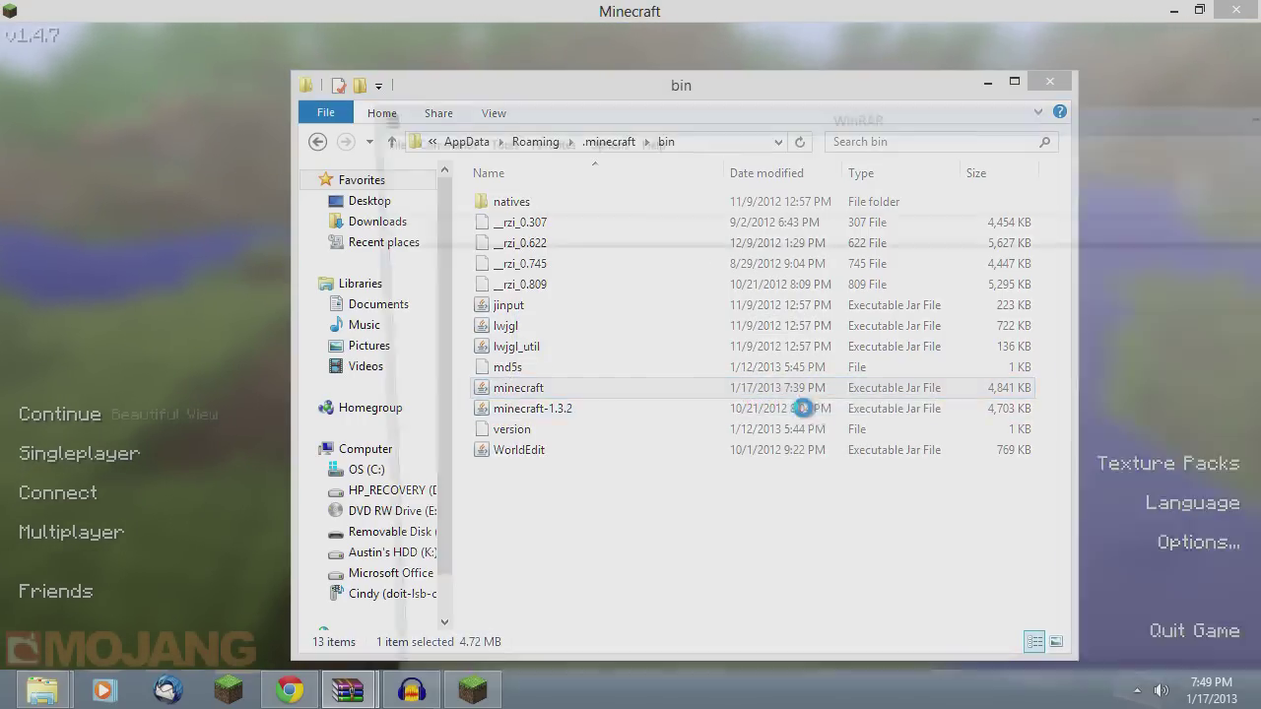
{"action": "left_click_drag", "start_coordinate": [645, 121], "coordinate": [569, 56]}
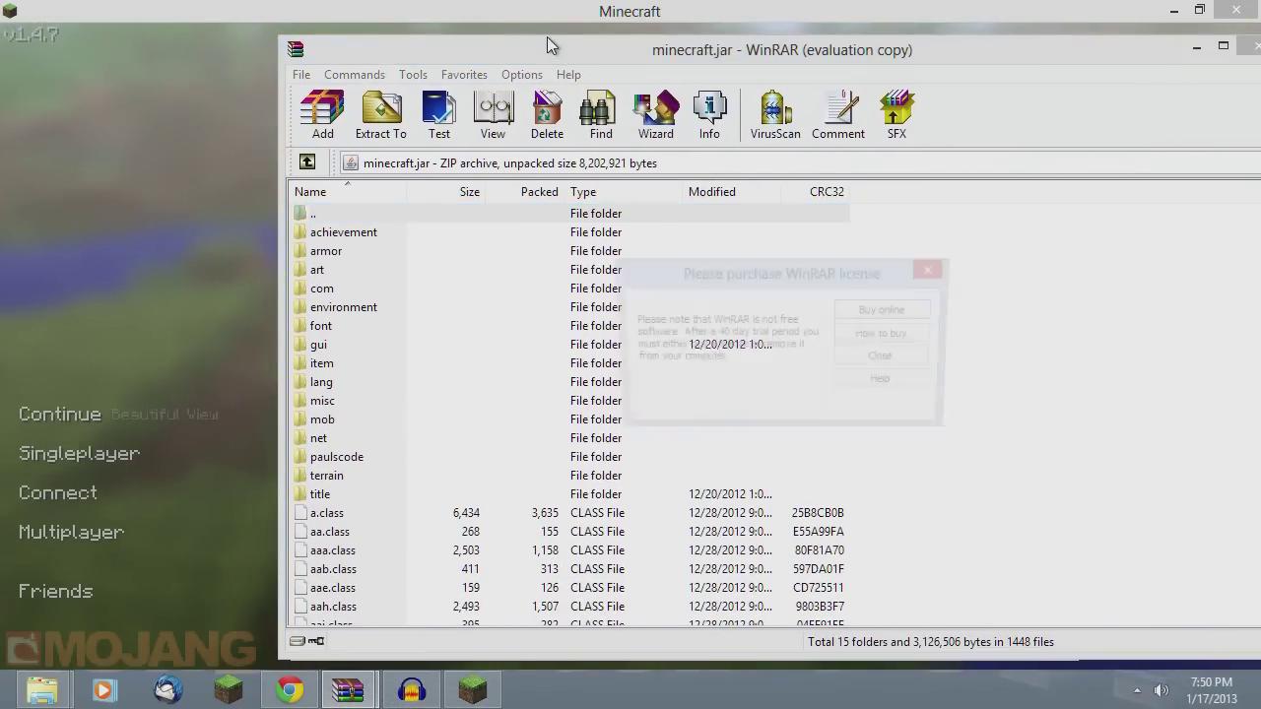
{"action": "left_click", "coordinate": [907, 363]}
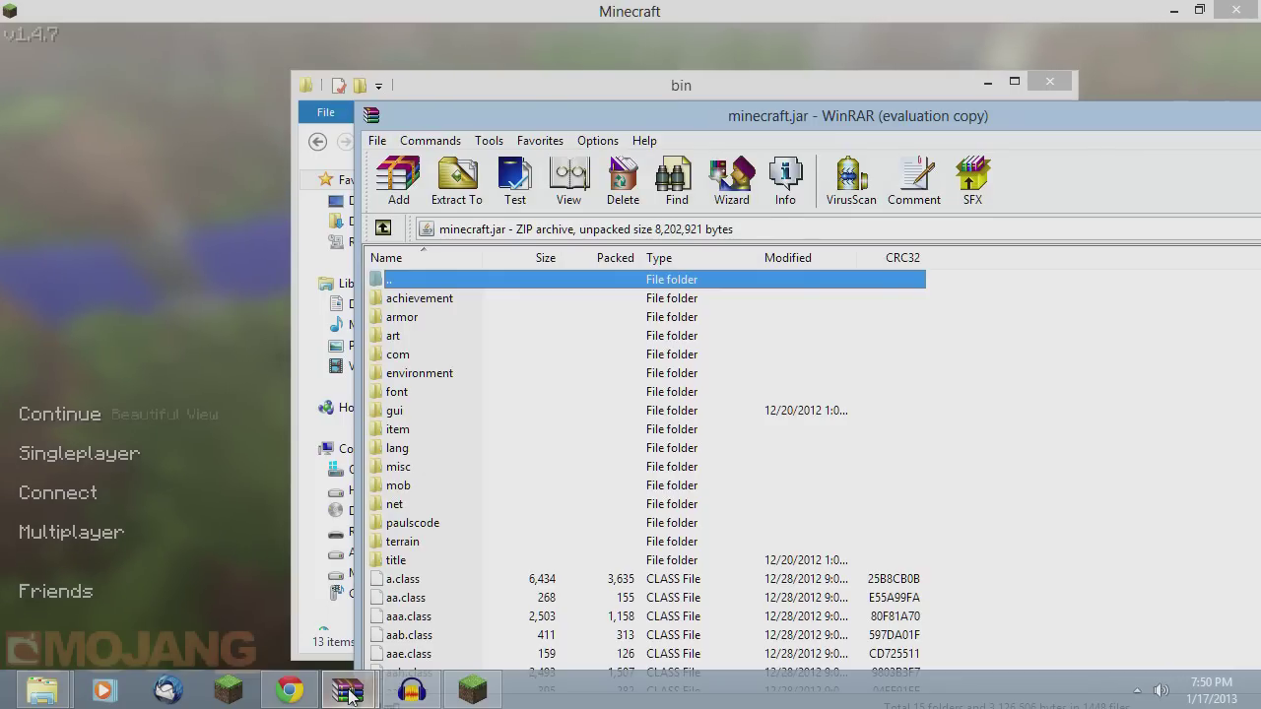
Switch to the FancyGUI 1.2.5 archive window and select all of its folders and class files
{"action": "left_click", "coordinate": [442, 90]}
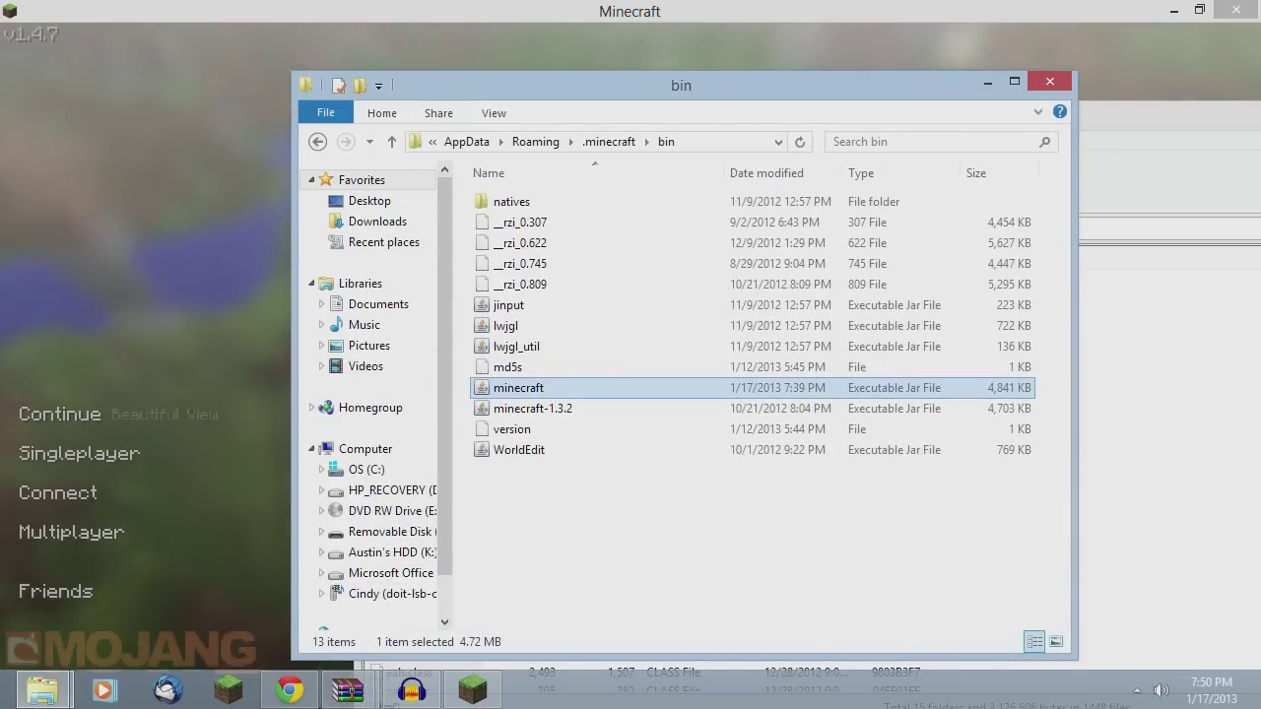
{"action": "mouse_move", "coordinate": [348, 690]}
{"action": "left_click", "coordinate": [293, 583]}
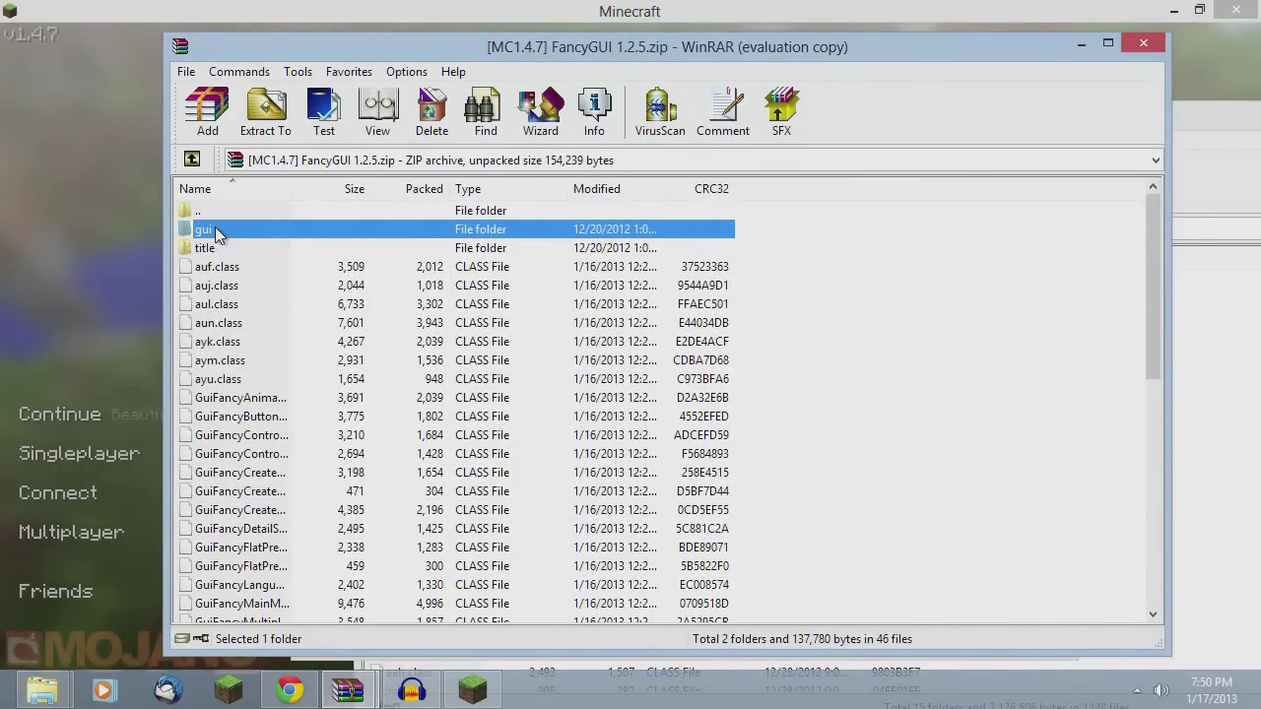
{"action": "left_click_drag", "start_coordinate": [1157, 248], "coordinate": [1012, 603]}
{"action": "key", "text": "ctrl+a"}
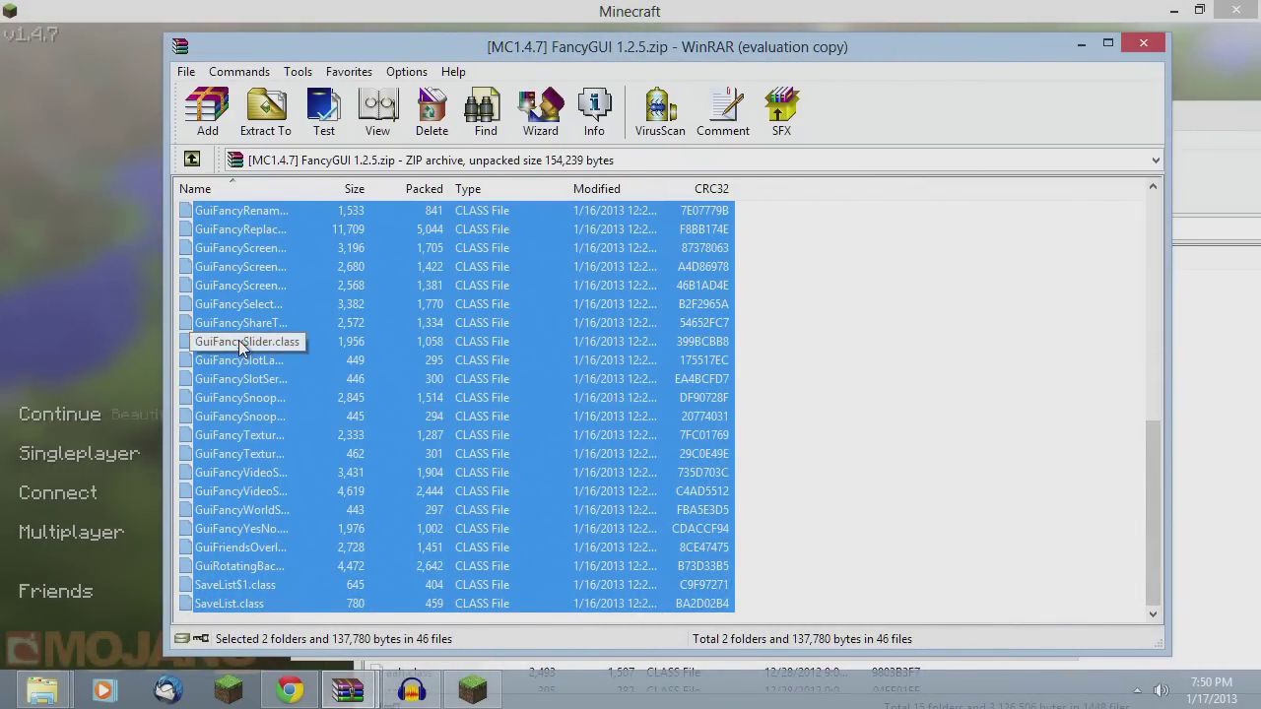
Try to add the selected FancyGUI files to minecraft.jar with the Add and replace files mode, and close the diagnostic messages
{"action": "left_click_drag", "start_coordinate": [239, 340], "coordinate": [345, 610]}
{"action": "left_click_drag", "start_coordinate": [340, 686], "coordinate": [451, 570]}
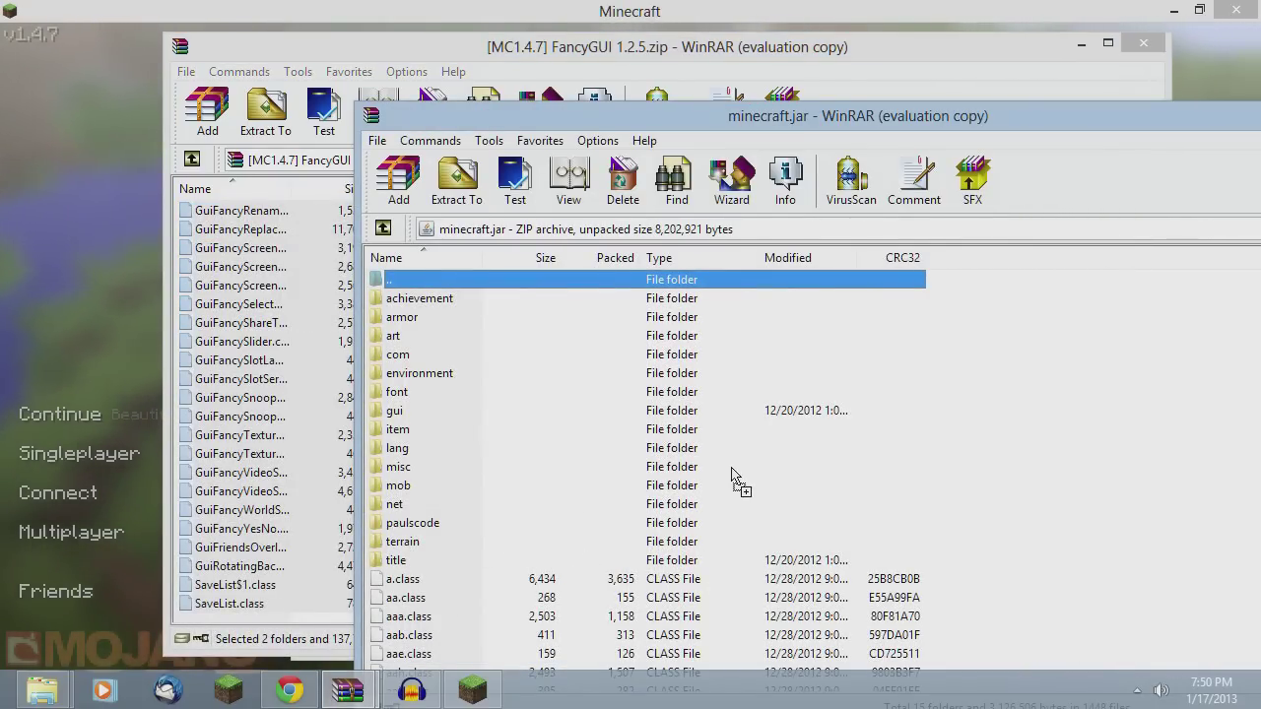
{"action": "left_click_drag", "start_coordinate": [678, 467], "coordinate": [679, 457]}
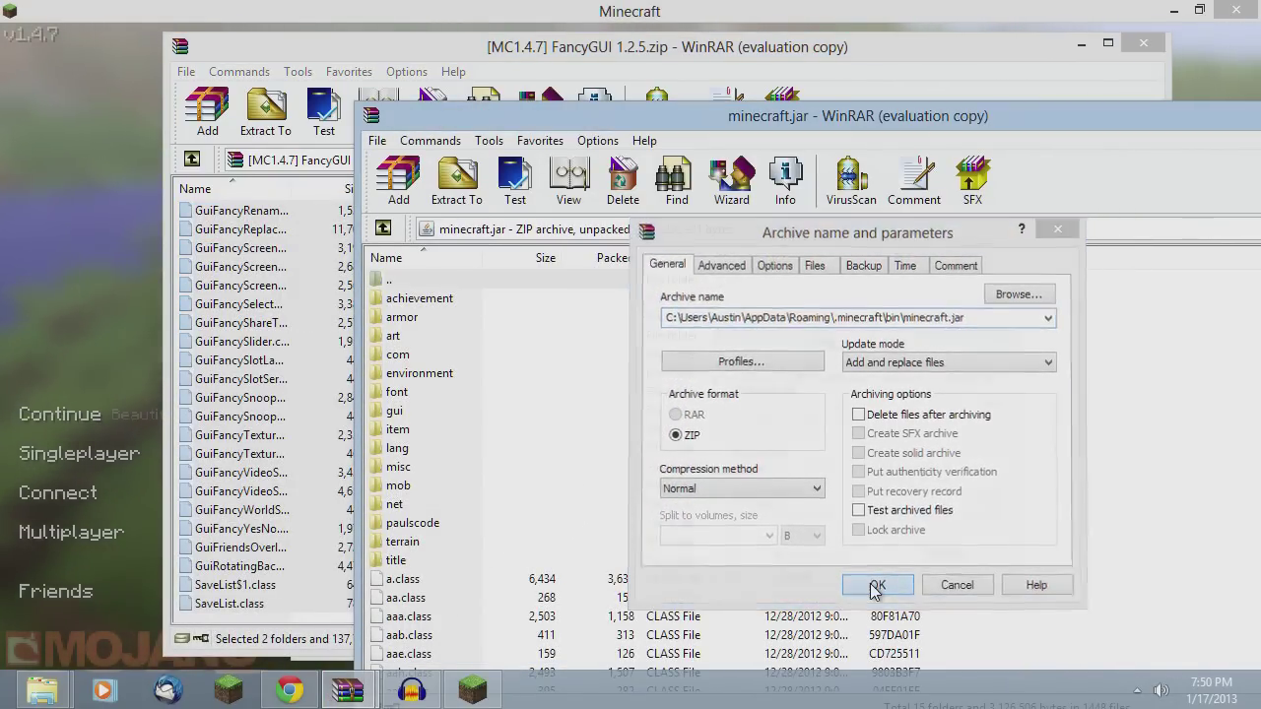
{"action": "left_click", "coordinate": [878, 583]}
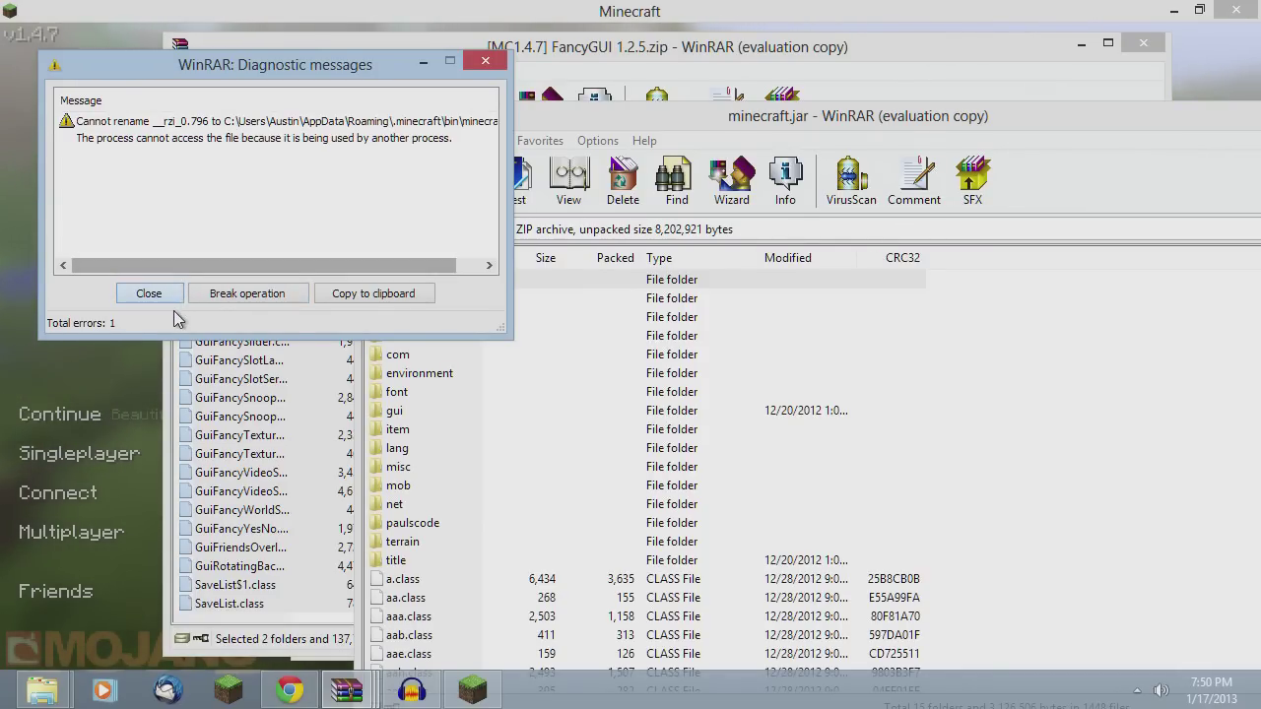
{"action": "left_click", "coordinate": [148, 293]}
Close the minecraft.jar and FancyGUI archives and the bin folder window, returning to the Minecraft title screen
{"action": "left_click", "coordinate": [582, 96]}
{"action": "left_click_drag", "start_coordinate": [583, 96], "coordinate": [424, 88]}
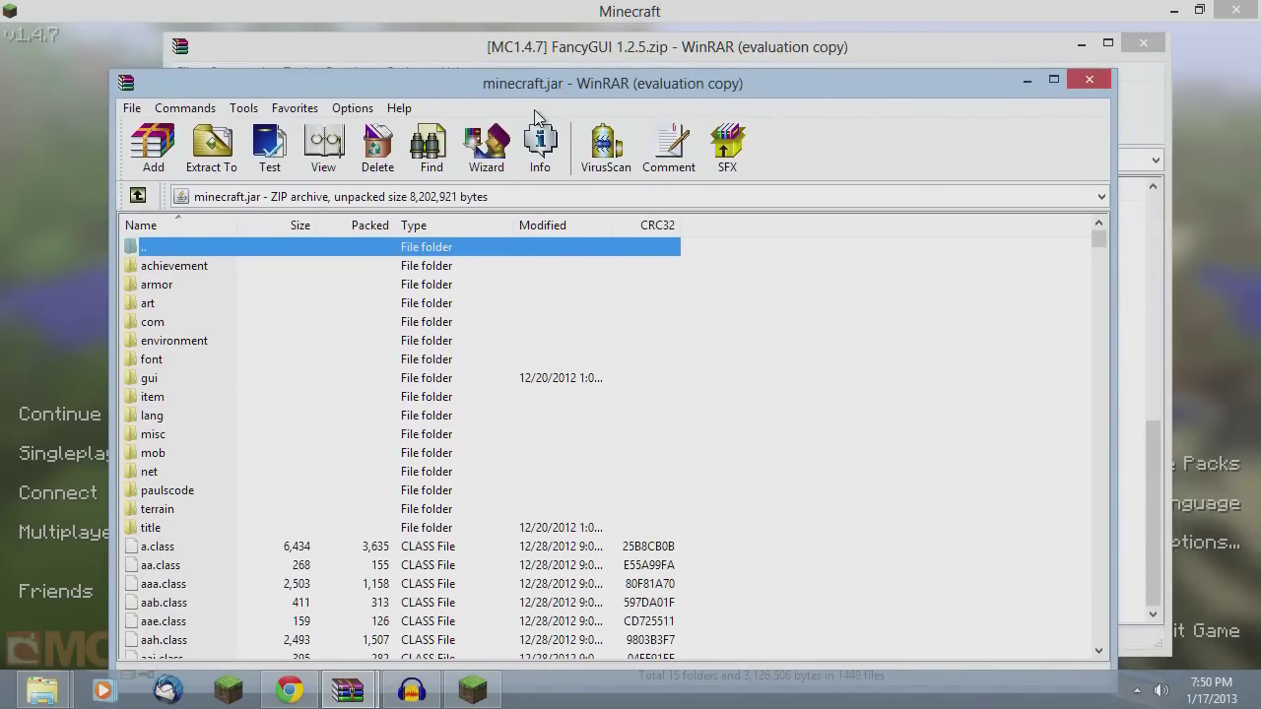
{"action": "left_click", "coordinate": [1090, 79]}
{"action": "left_click", "coordinate": [1143, 45]}
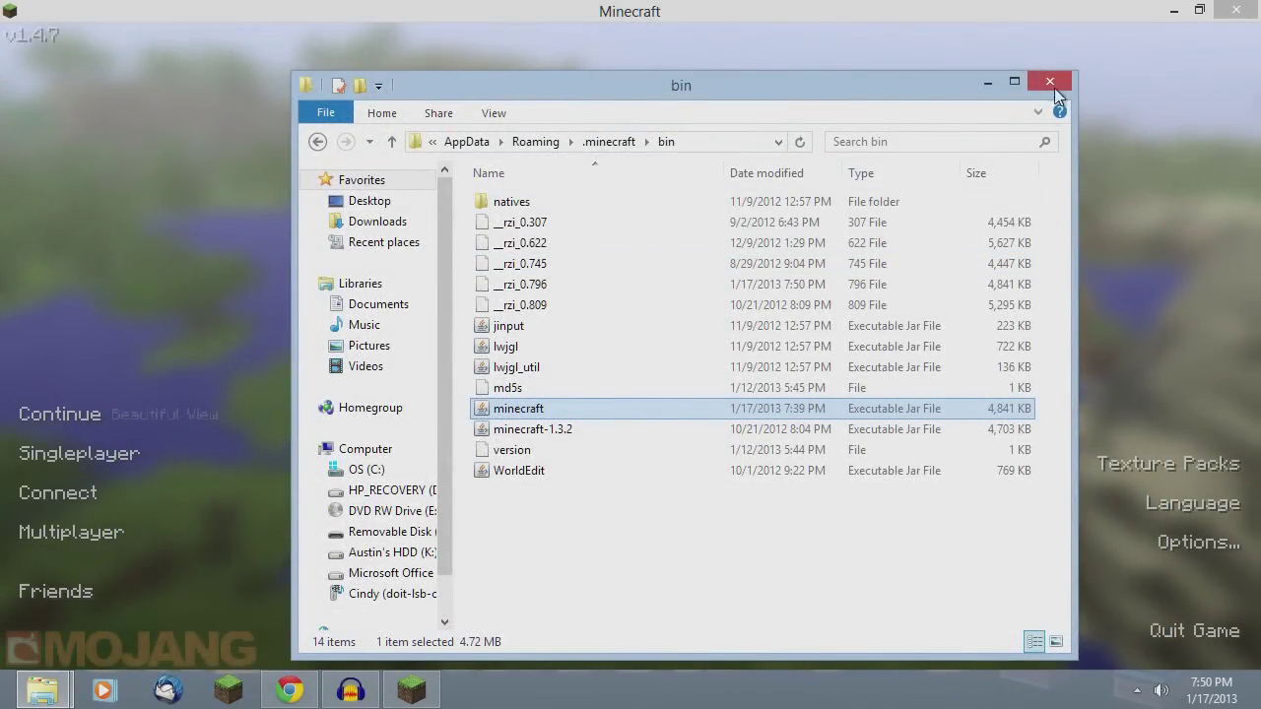
{"action": "left_click", "coordinate": [1055, 89]}
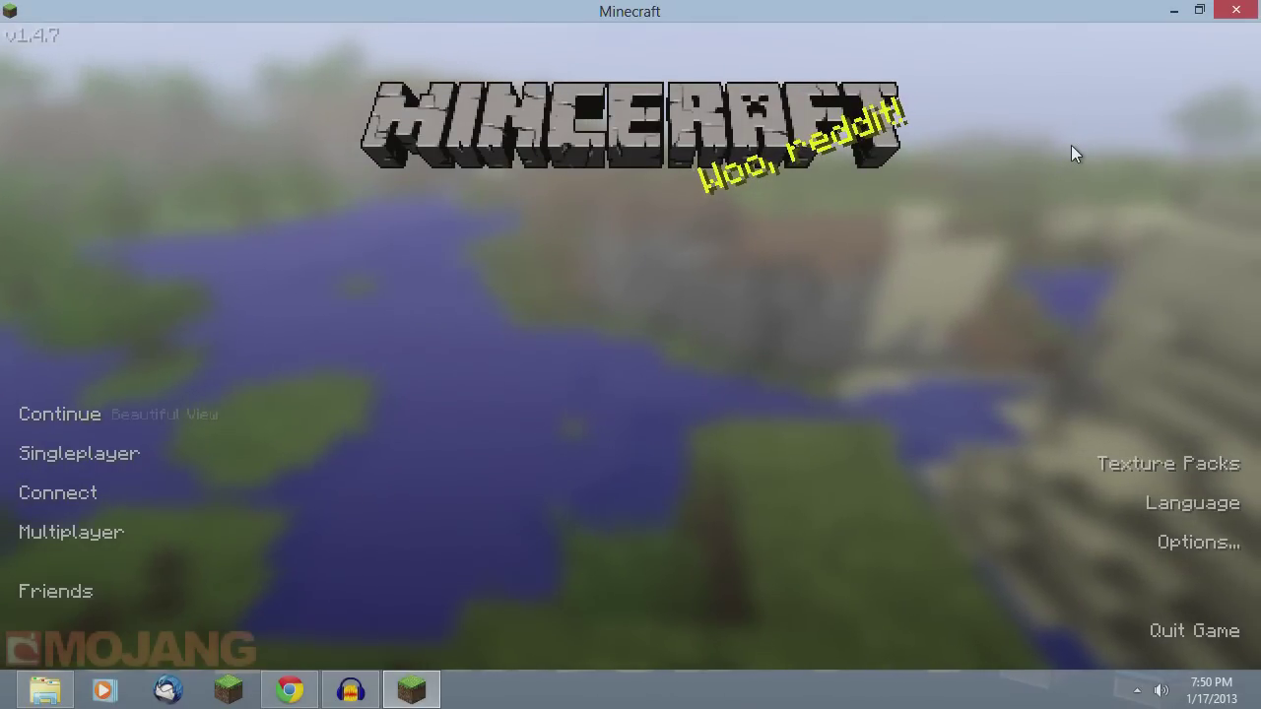